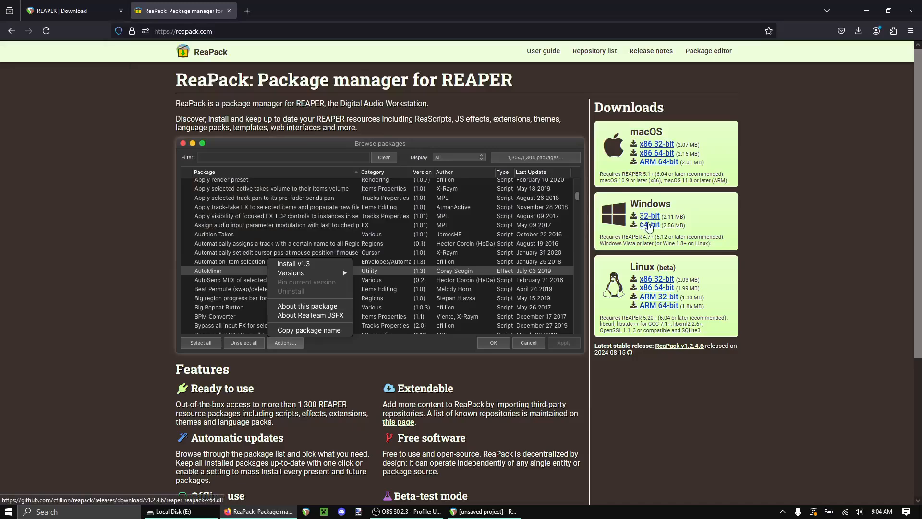
# Step: Download the Windows 64-bit ReaPack extension, skipping the donation prompt
pyautogui.click(646, 226)
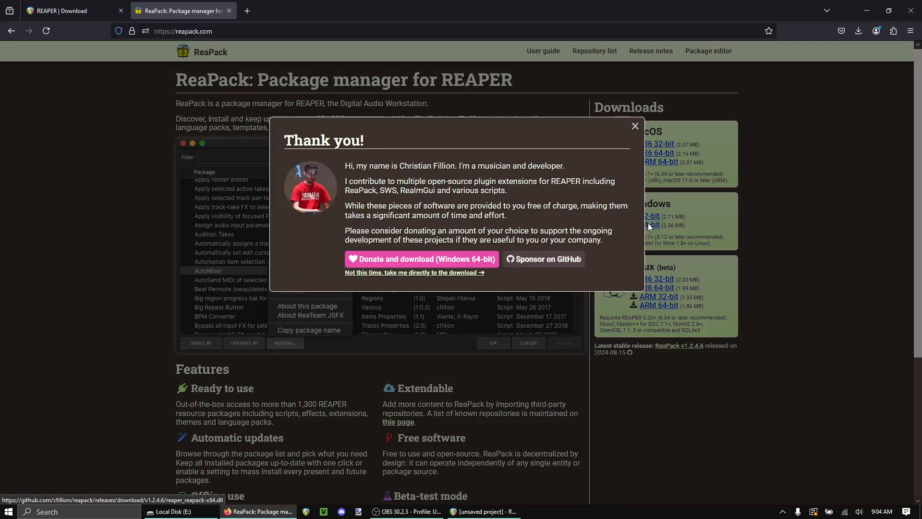
pyautogui.click(398, 273)
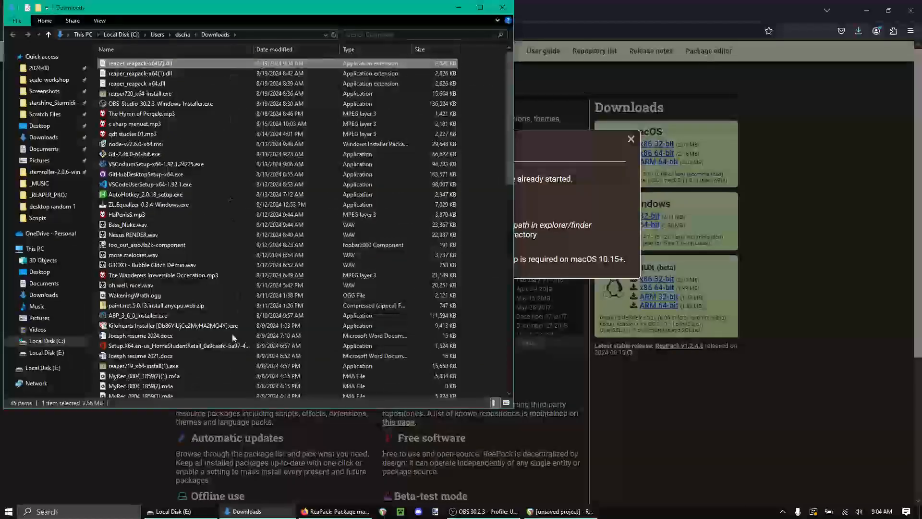
# Step: Select the downloaded reaper_reapack-x64.dll, arrange the explorer windows, and open REAPER's resource path in the file explorer
pyautogui.click(137, 83)
pyautogui.moveTo(173, 9); pyautogui.dragTo(853, 118)
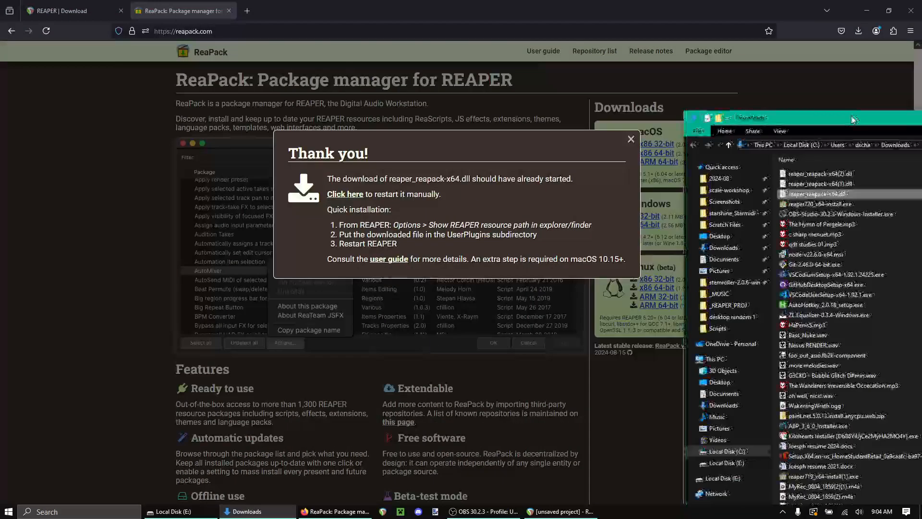
pyautogui.click(179, 513)
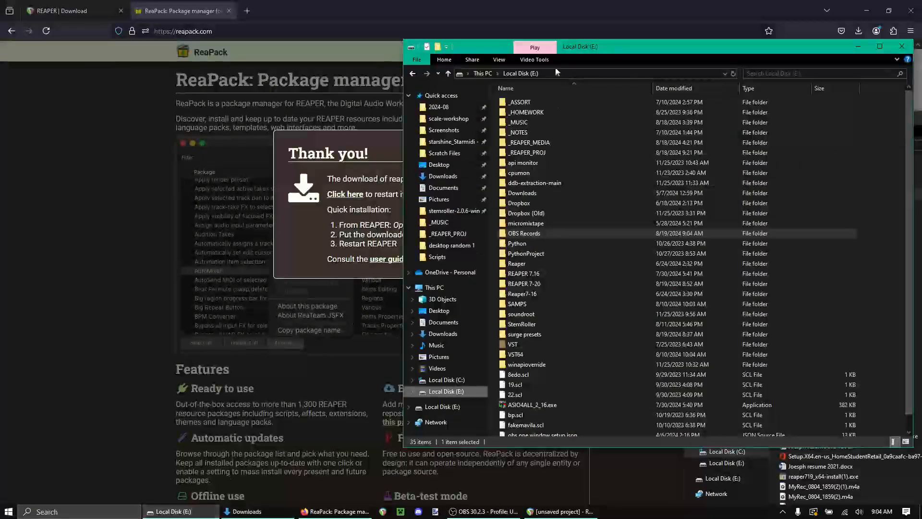
pyautogui.moveTo(604, 45); pyautogui.dragTo(243, 56)
pyautogui.click(561, 512)
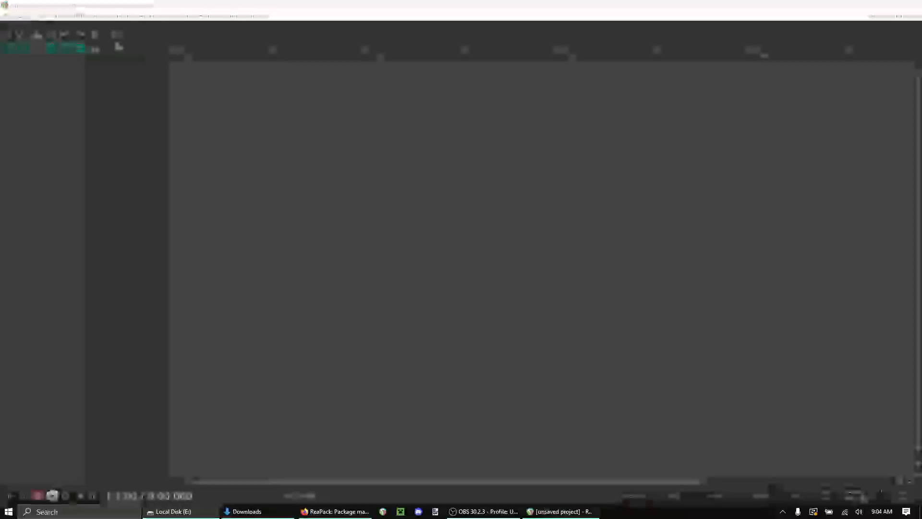
pyautogui.click(123, 16)
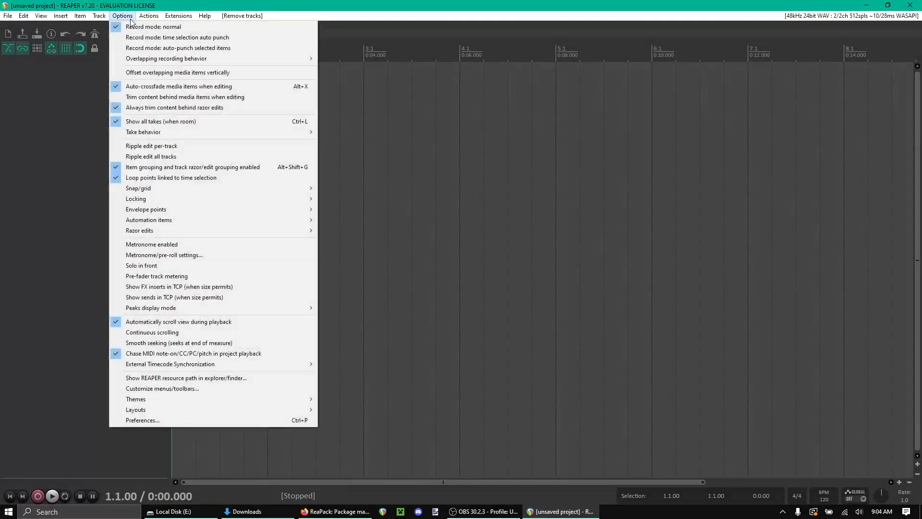
pyautogui.click(205, 379)
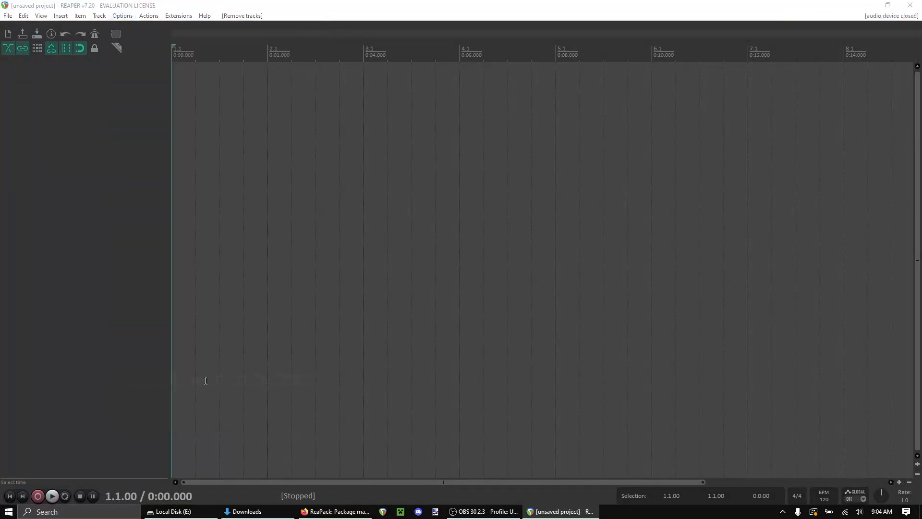
# Step: Copy reaper_reapack-x64.dll from Downloads into the UserPlugins folder and close both explorer windows
pyautogui.click(278, 511)
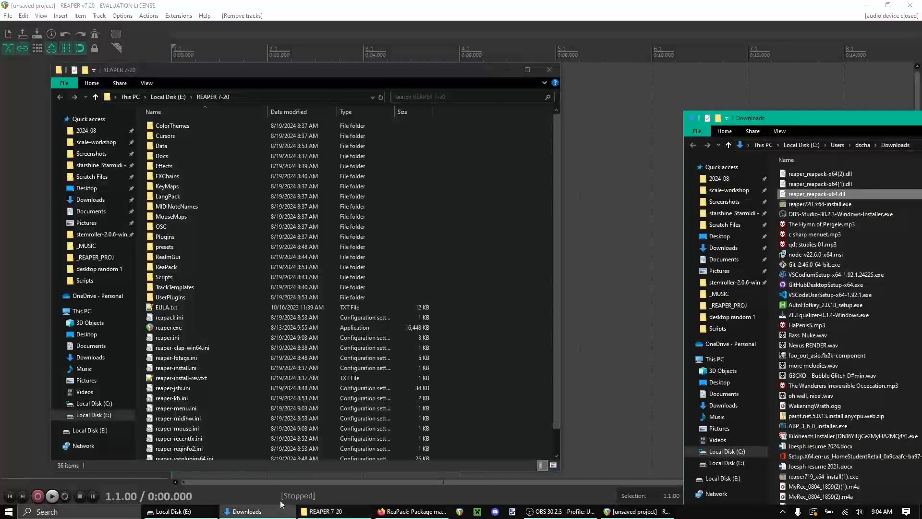
pyautogui.doubleClick(163, 297)
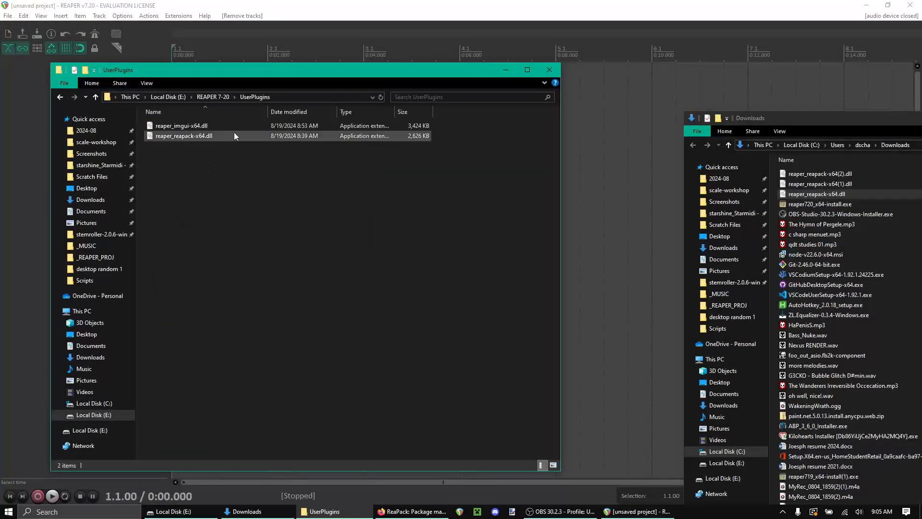
pyautogui.moveTo(837, 194); pyautogui.dragTo(571, 161)
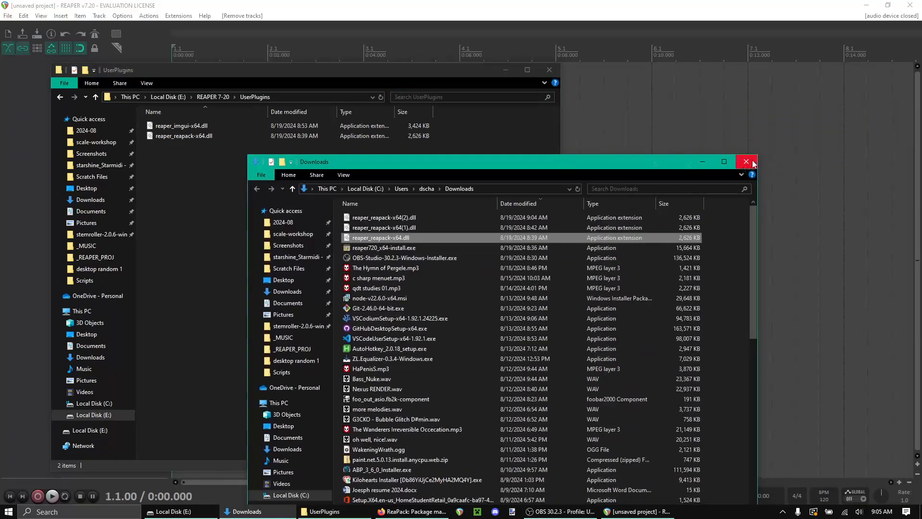
pyautogui.hotkey('ctrl', 'w')
pyautogui.click(610, 67)
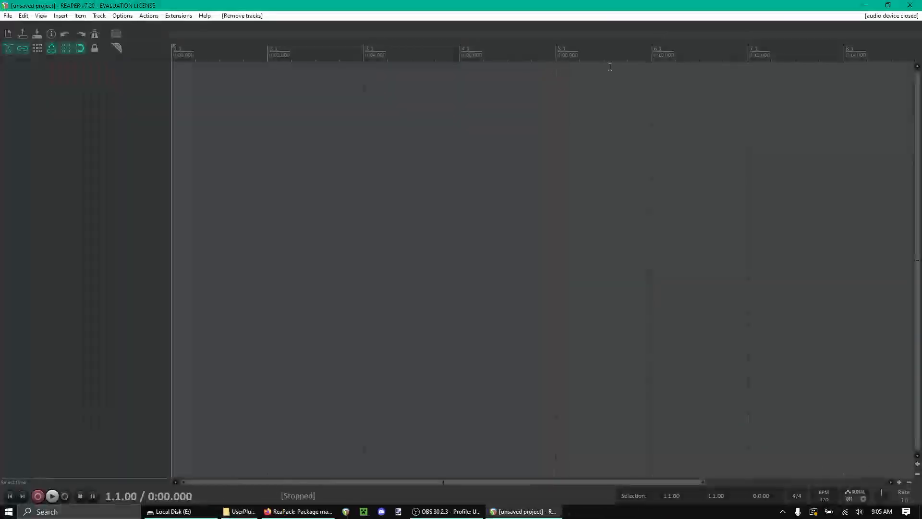
# Step: Restart REAPER by closing it and launching reaper.exe from the REAPER 7-20 folder on drive E
pyautogui.click(911, 4)
pyautogui.click(466, 285)
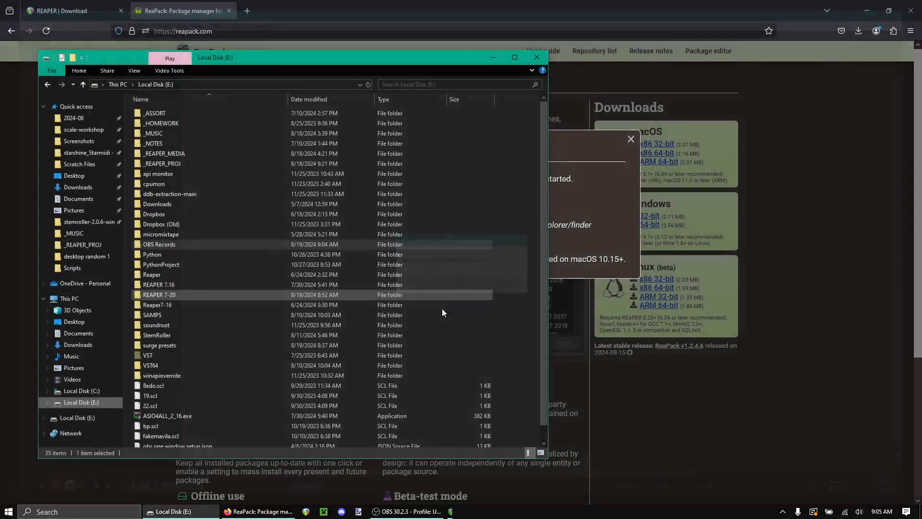
pyautogui.scroll(-1, 166, 404)
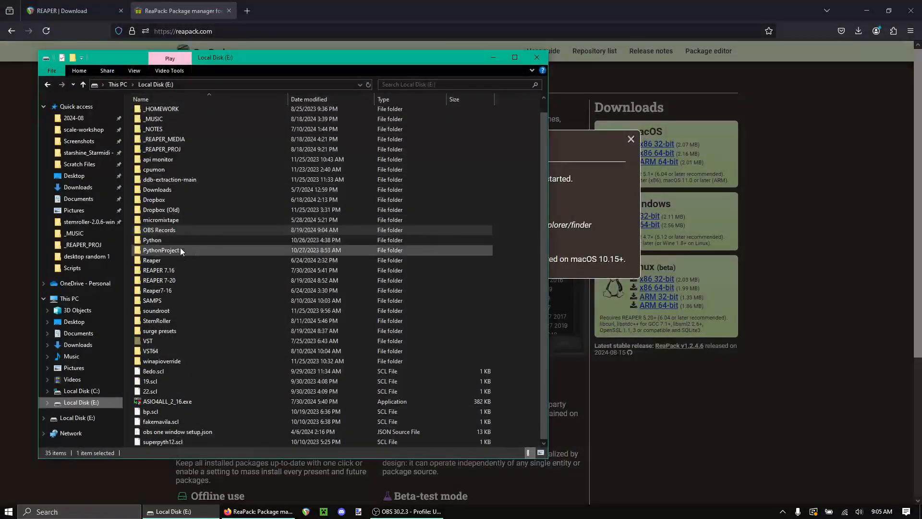
pyautogui.doubleClick(178, 283)
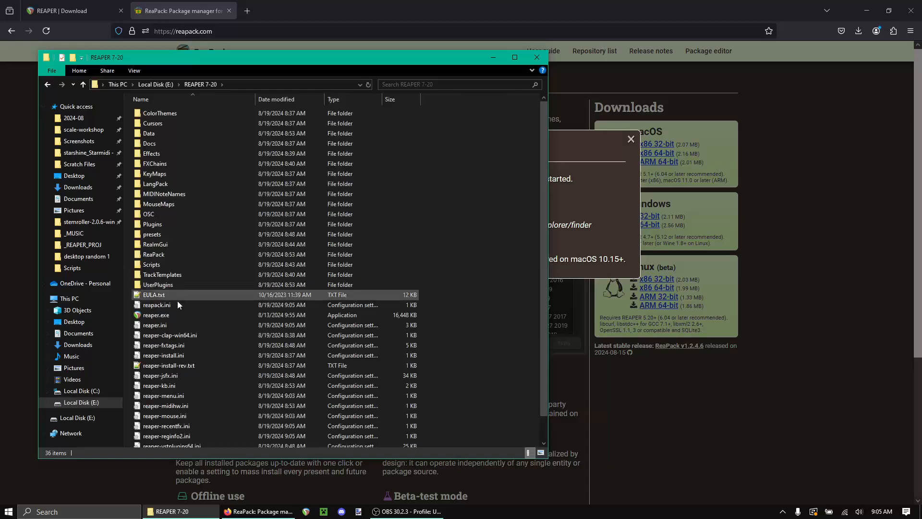
pyautogui.doubleClick(174, 315)
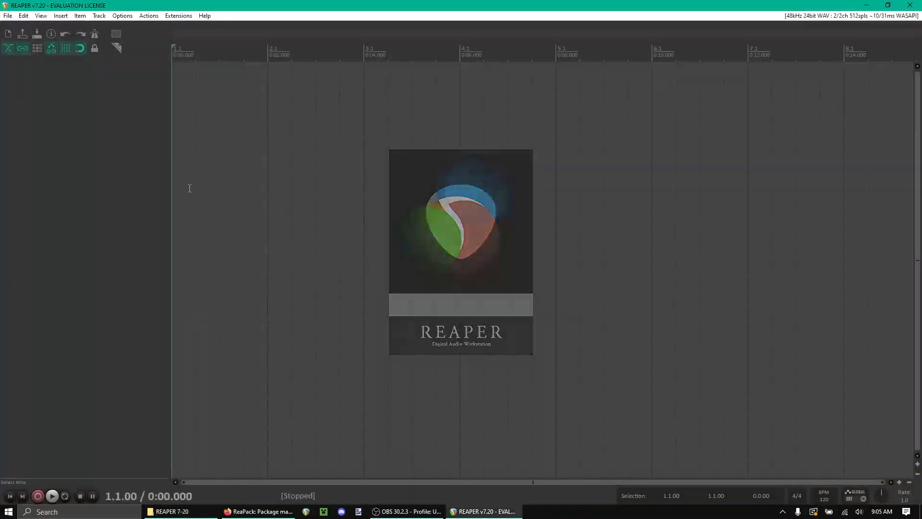
# Step: Open ReaPack's package browser, filter for realmgui, and mark ReaImGui: ReaScript binding for Dear ImGui for reinstall v0.9.2
pyautogui.click(146, 15)
pyautogui.moveTo(179, 16)
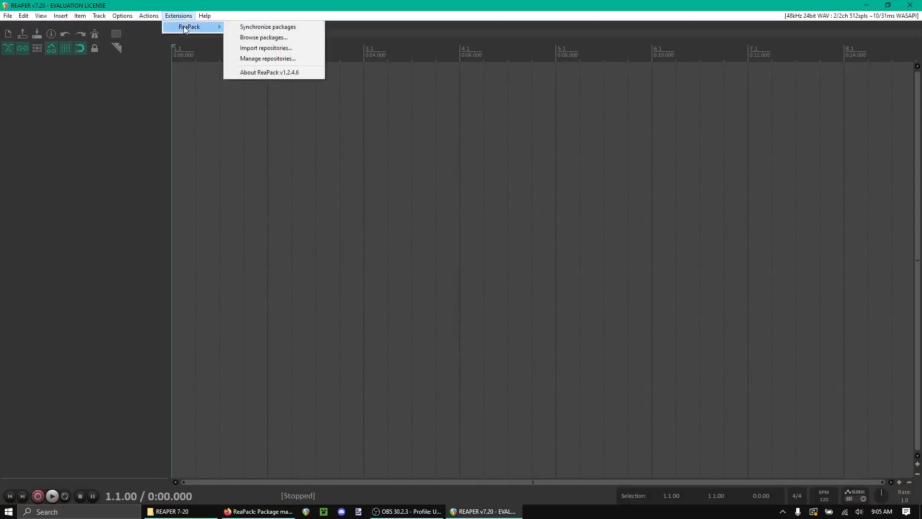
pyautogui.click(263, 40)
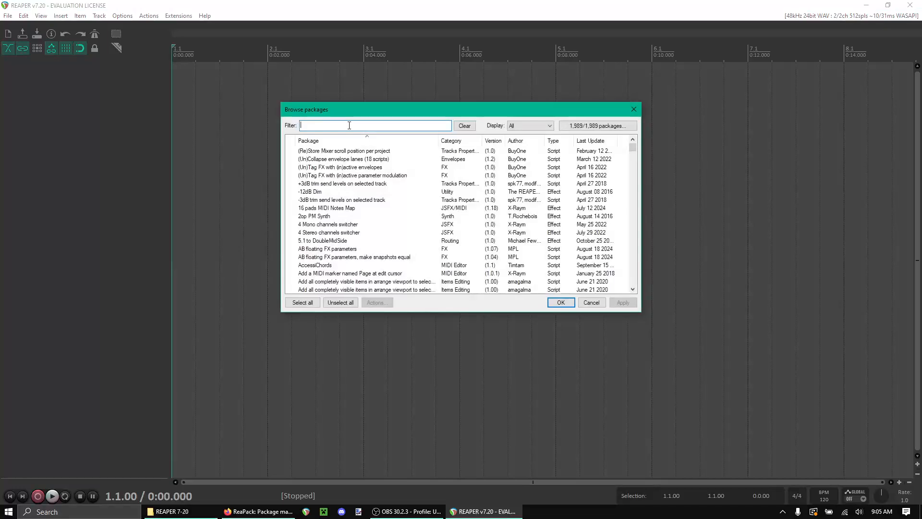
pyautogui.write('reaimgui')
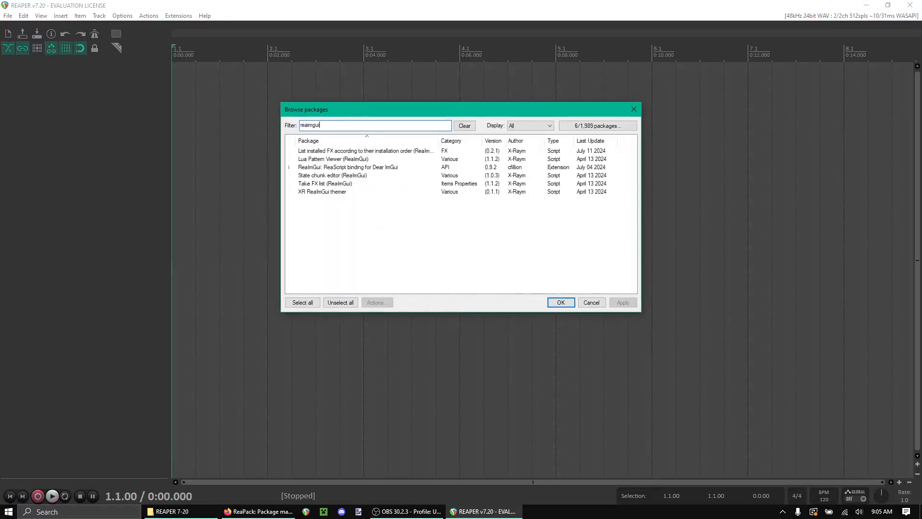
pyautogui.click(385, 168)
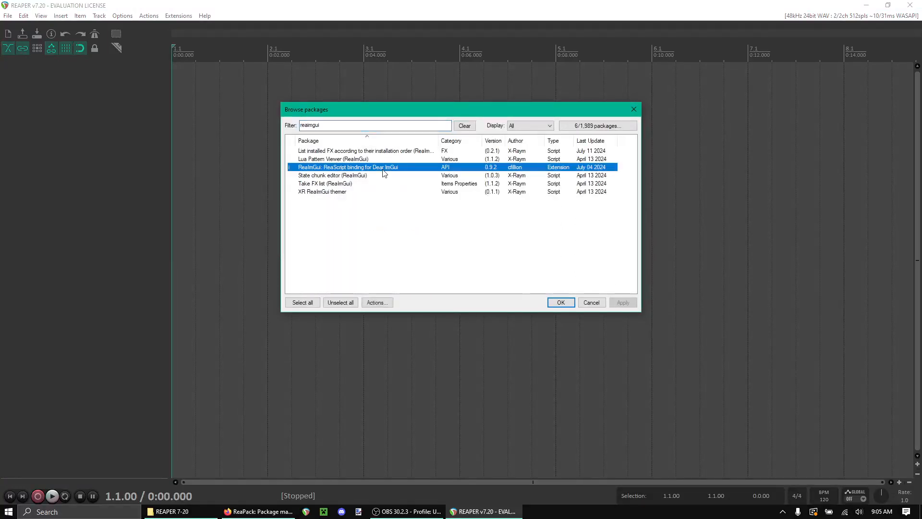
pyautogui.click(389, 303)
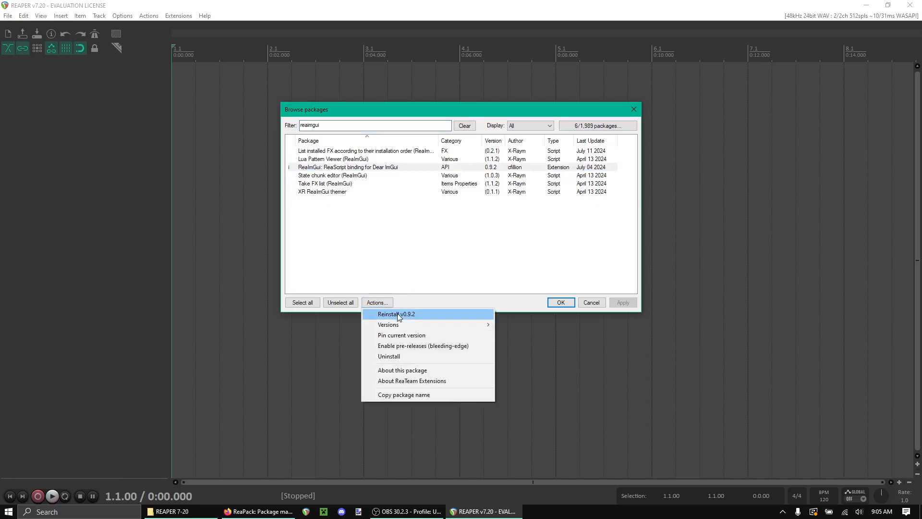
pyautogui.click(412, 313)
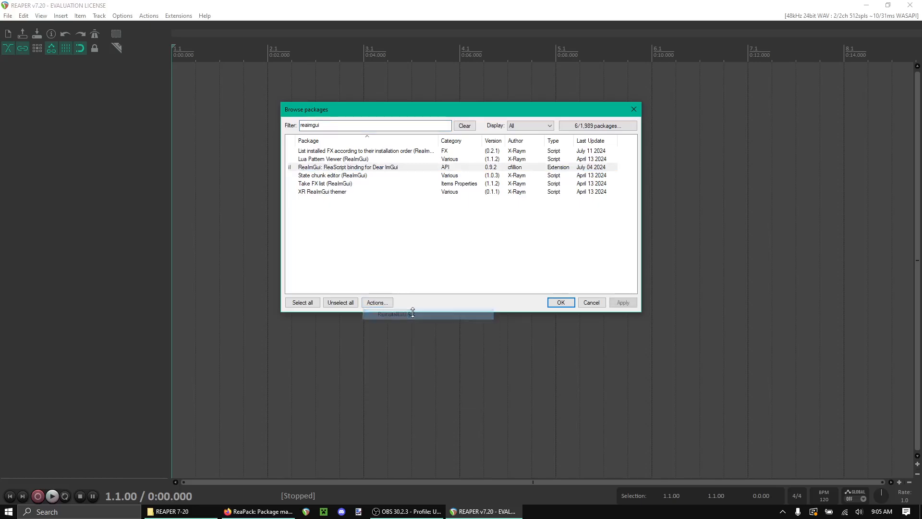
# Step: Filter the package list for starmidi and mark the Starmidi microtonal scales script for reinstall v1.0-beta-1
pyautogui.moveTo(336, 125); pyautogui.dragTo(276, 127)
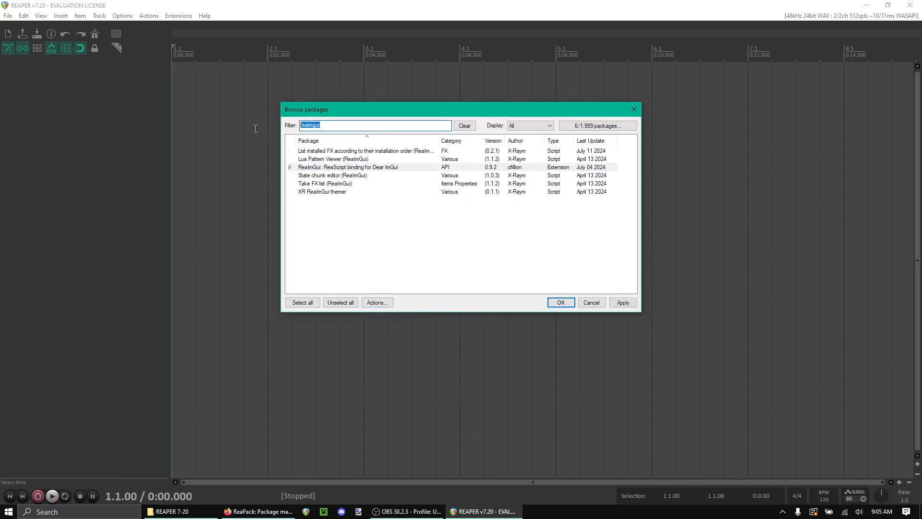
pyautogui.write('starmidi')
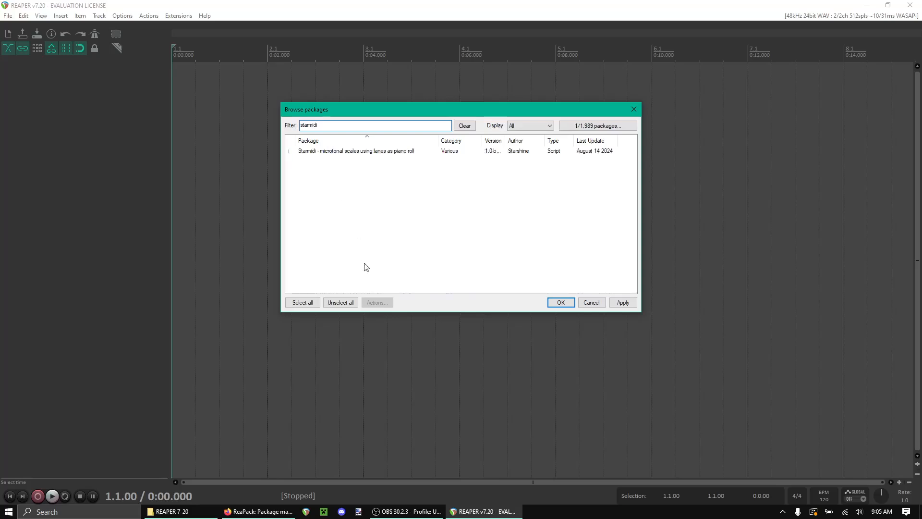
pyautogui.click(319, 150)
pyautogui.click(377, 303)
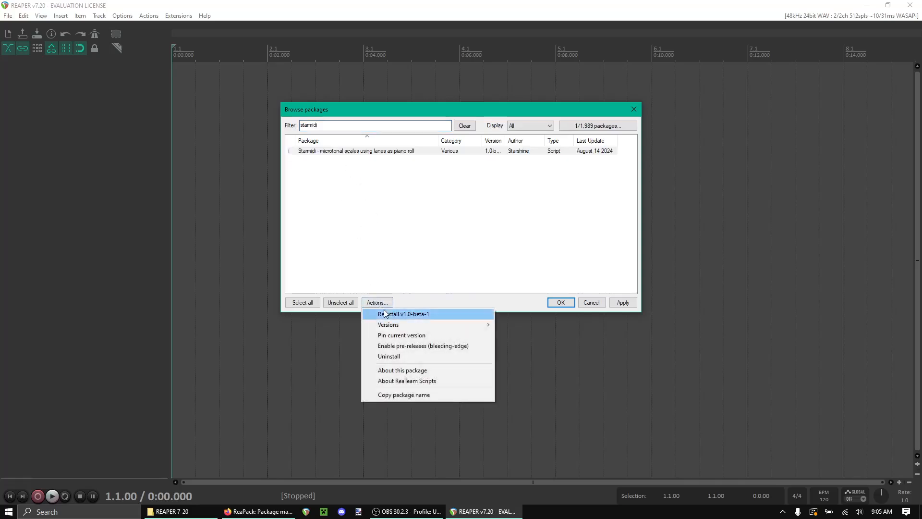
pyautogui.click(386, 315)
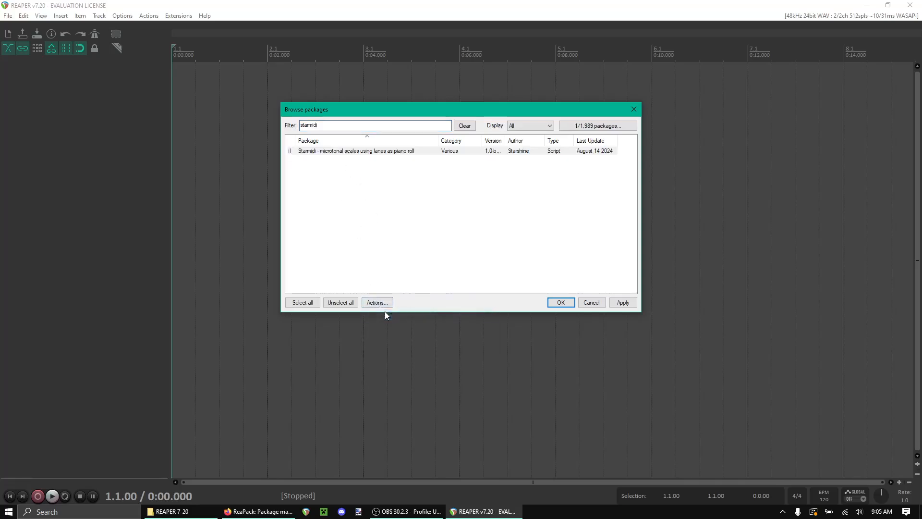
# Step: Apply the package changes, then dismiss the restart notice, the transaction report and the package browser
pyautogui.click(633, 303)
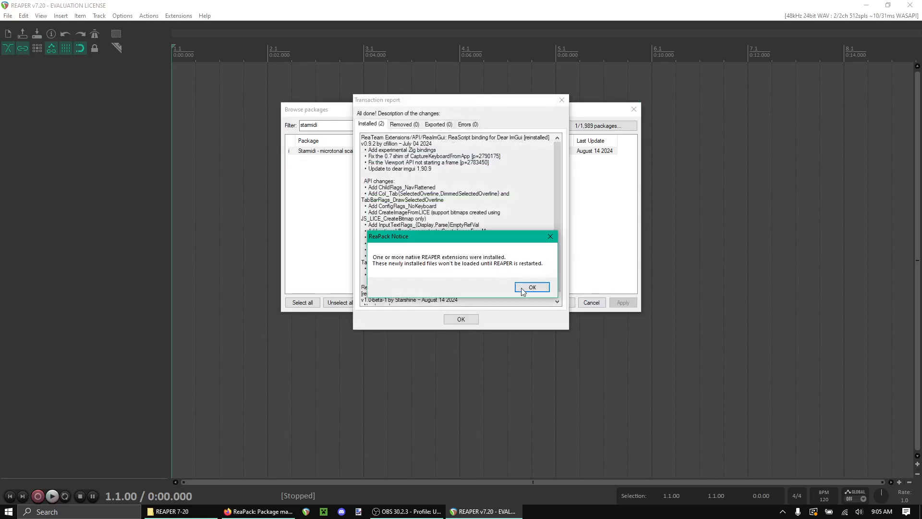
pyautogui.click(522, 290)
pyautogui.click(462, 319)
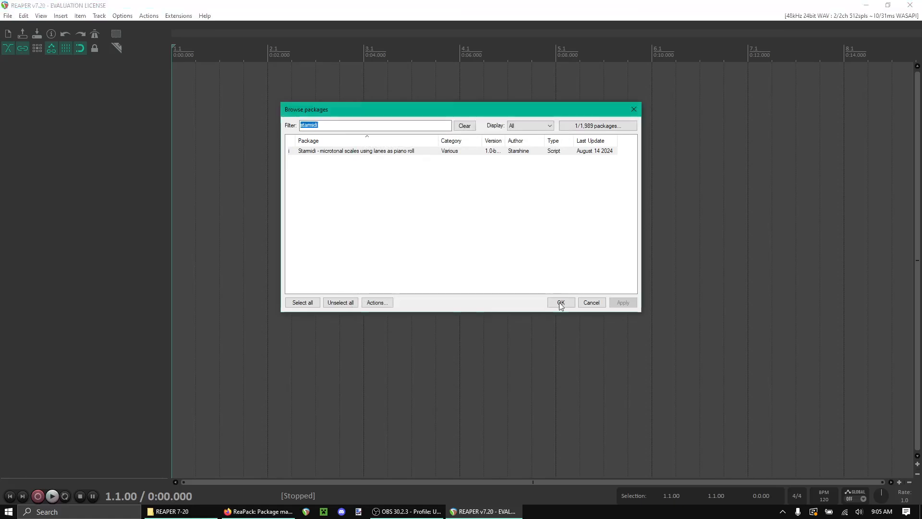
pyautogui.click(561, 303)
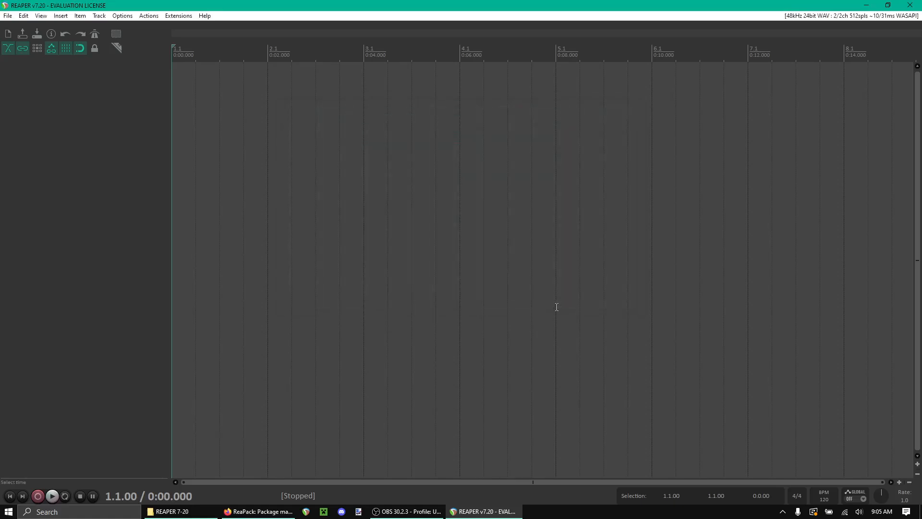
# Step: Restart REAPER and open the Track/Send Defaults page of Preferences
pyautogui.click(910, 5)
pyautogui.doubleClick(158, 315)
pyautogui.click(147, 16)
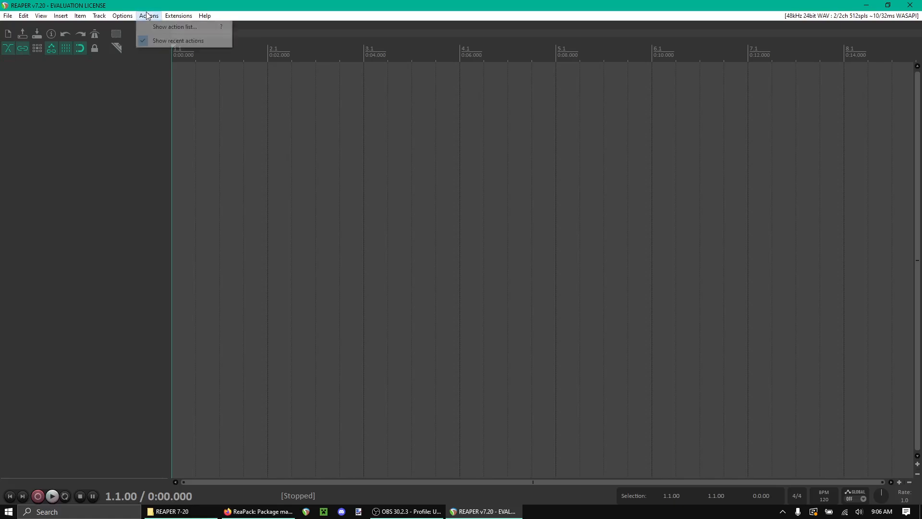
pyautogui.moveTo(129, 19)
pyautogui.click(137, 421)
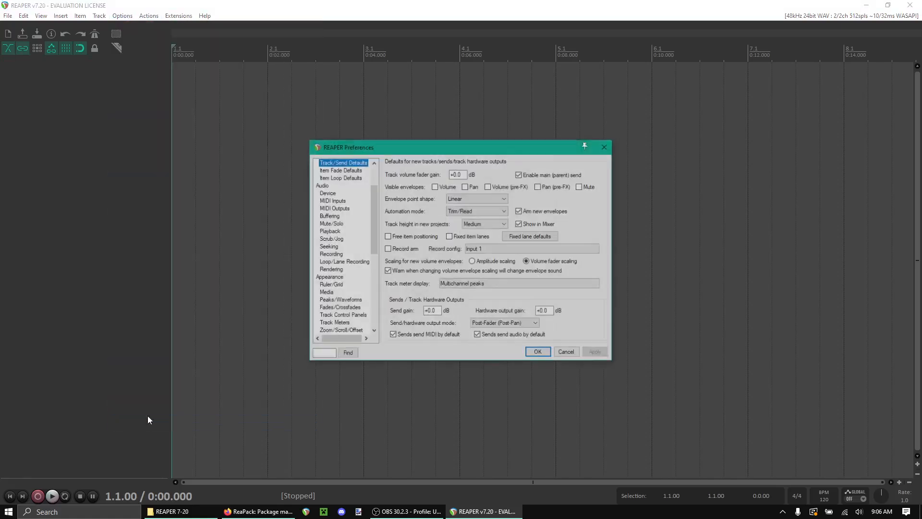
pyautogui.click(366, 207)
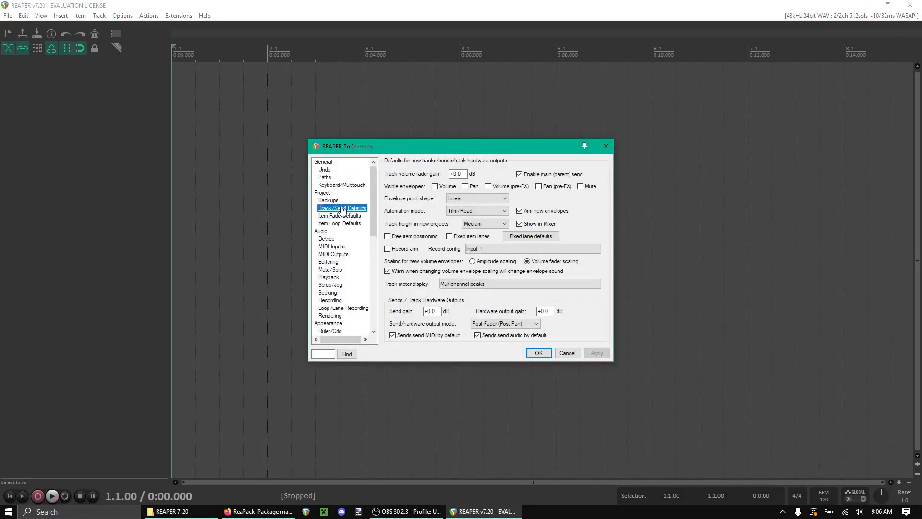
# Step: Enable fixed item lanes for new tracks and turn off automatically deleting empty lanes at the bottom of track
pyautogui.click(450, 236)
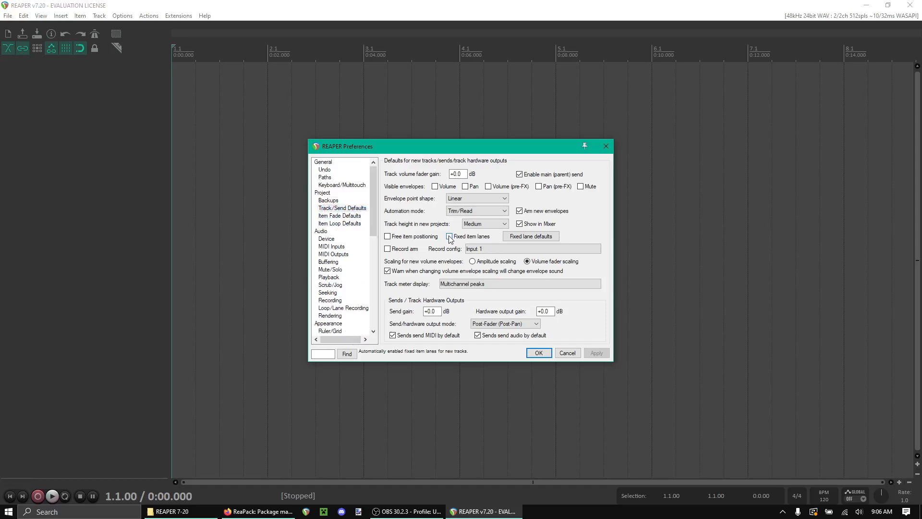
pyautogui.click(530, 237)
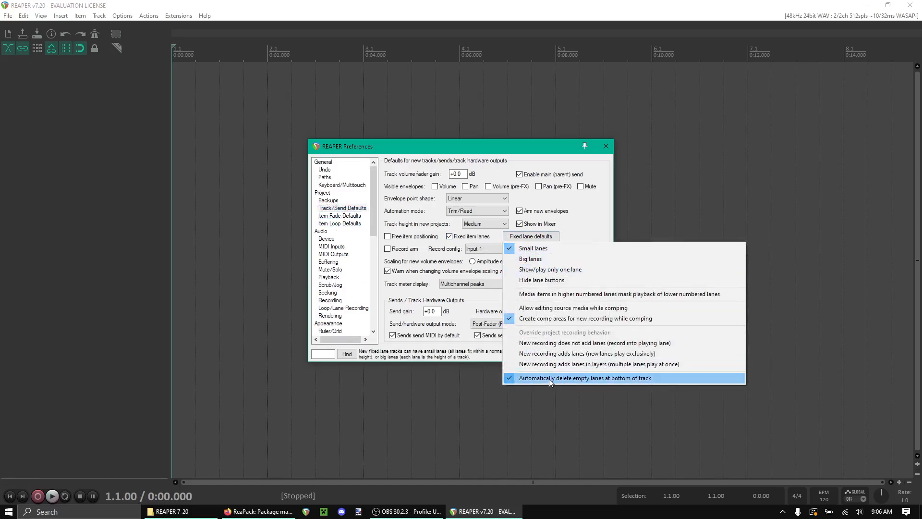
pyautogui.click(550, 379)
# Step: Close the fixed lane defaults menu and disable fixed item lanes for new tracks again
pyautogui.click(531, 236)
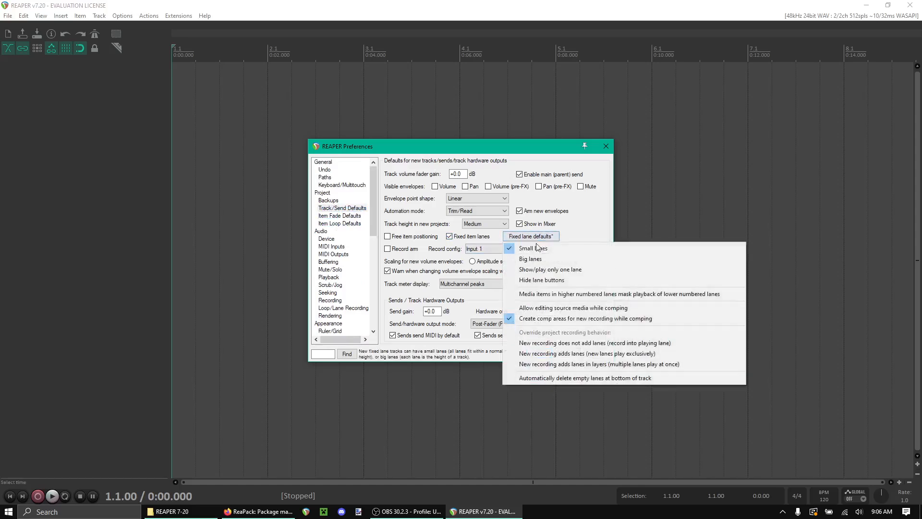
pyautogui.click(496, 238)
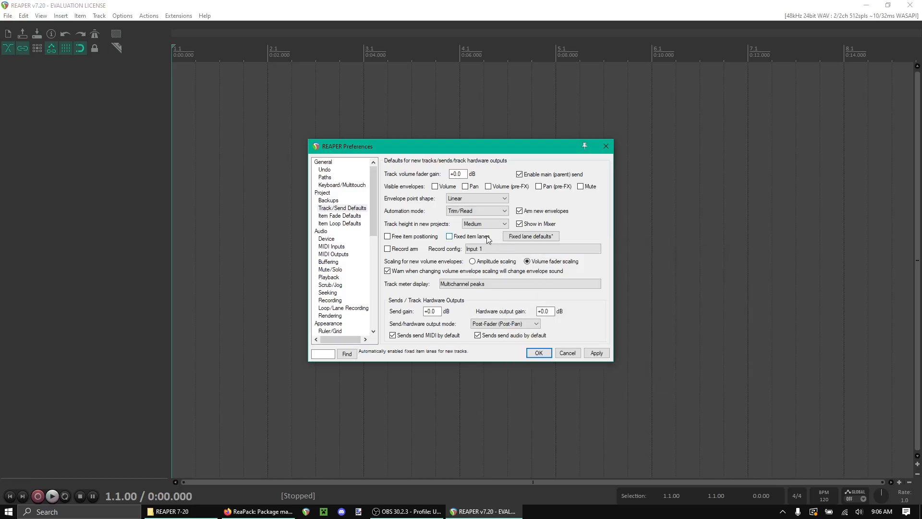
# Step: Re-enable fixed item lanes for new tracks, then turn off loop source for new MIDI items in Item Loop Defaults
pyautogui.click(482, 237)
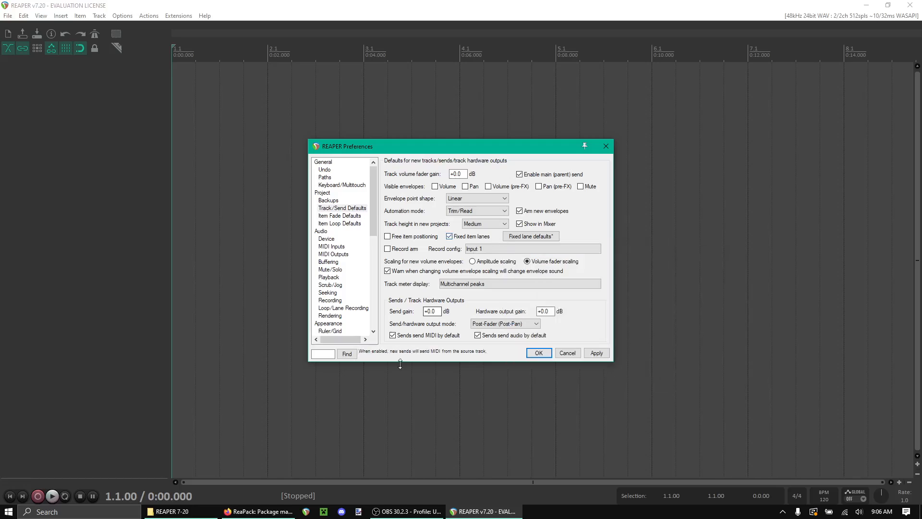
pyautogui.click(336, 216)
pyautogui.click(339, 224)
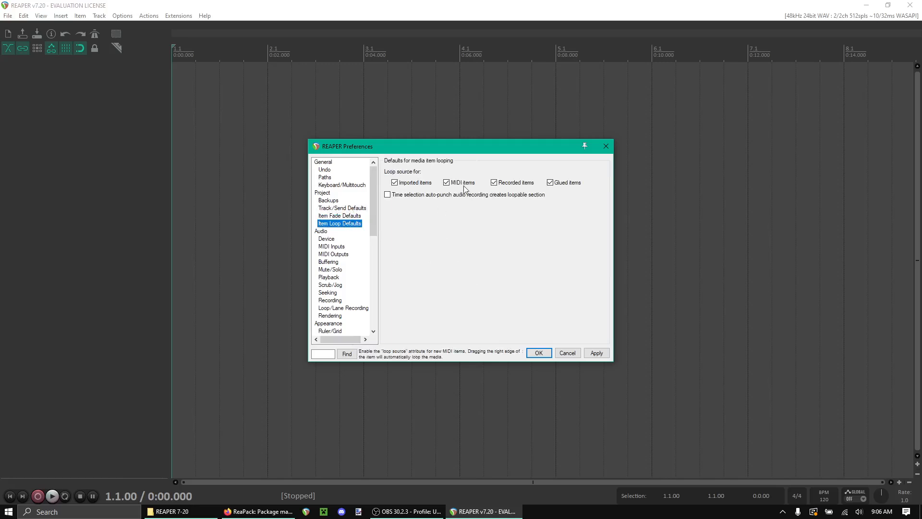
pyautogui.click(447, 185)
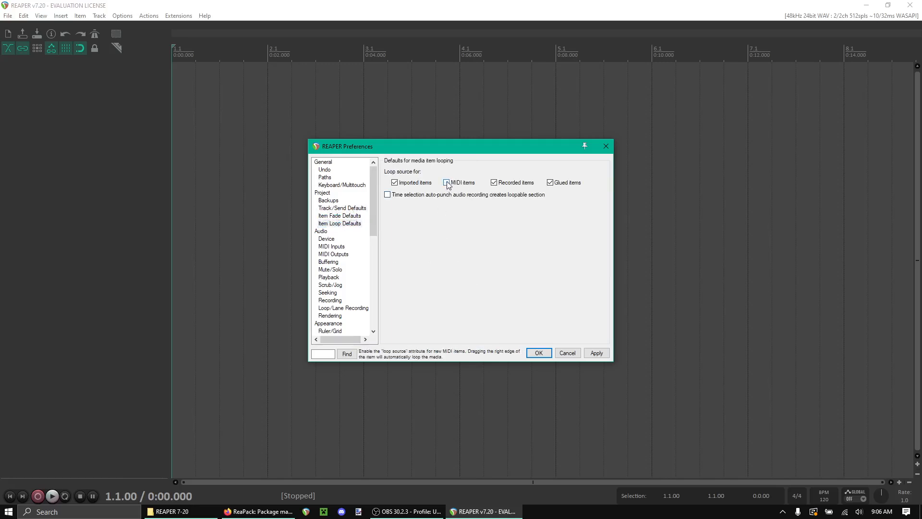
# Step: Set the Track context's Alt left-drag mouse modifier to Draw an empty MIDI item (just draw), then apply and close Preferences
pyautogui.moveTo(373, 204); pyautogui.dragTo(382, 292)
pyautogui.click(347, 210)
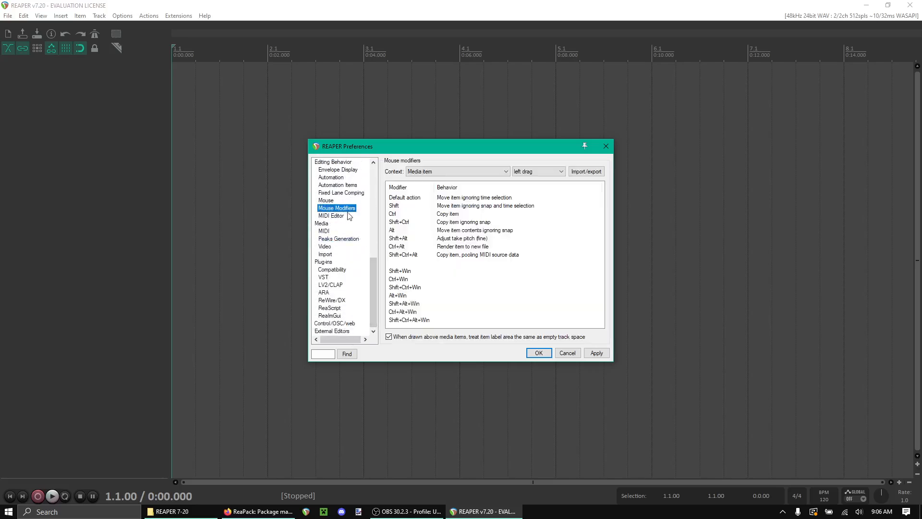
pyautogui.click(464, 172)
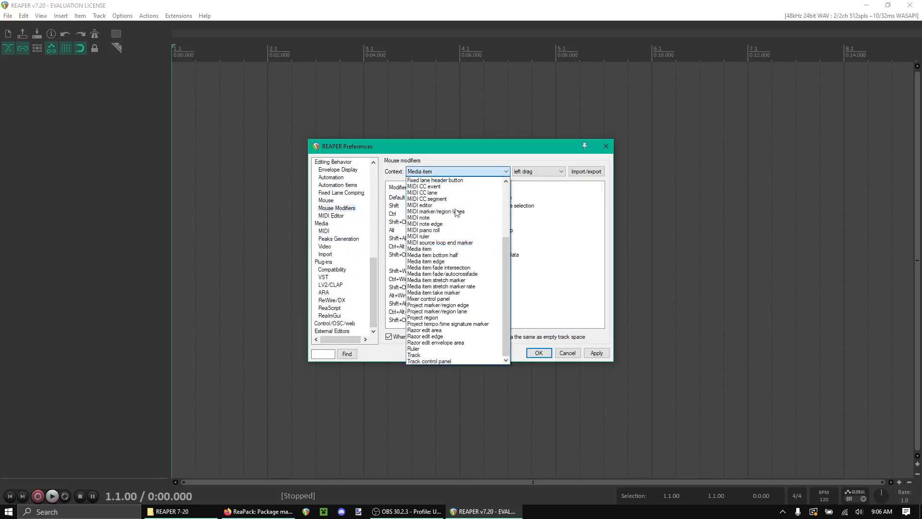
pyautogui.click(440, 355)
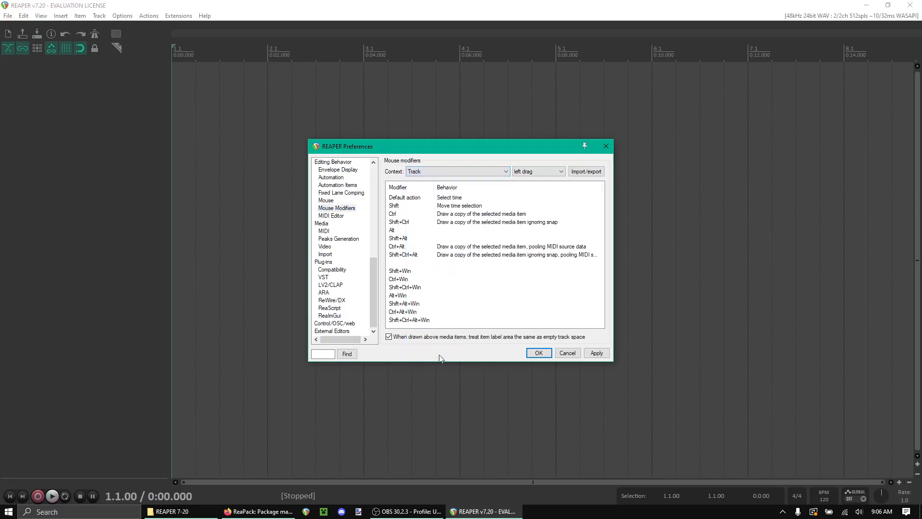
pyautogui.doubleClick(437, 233)
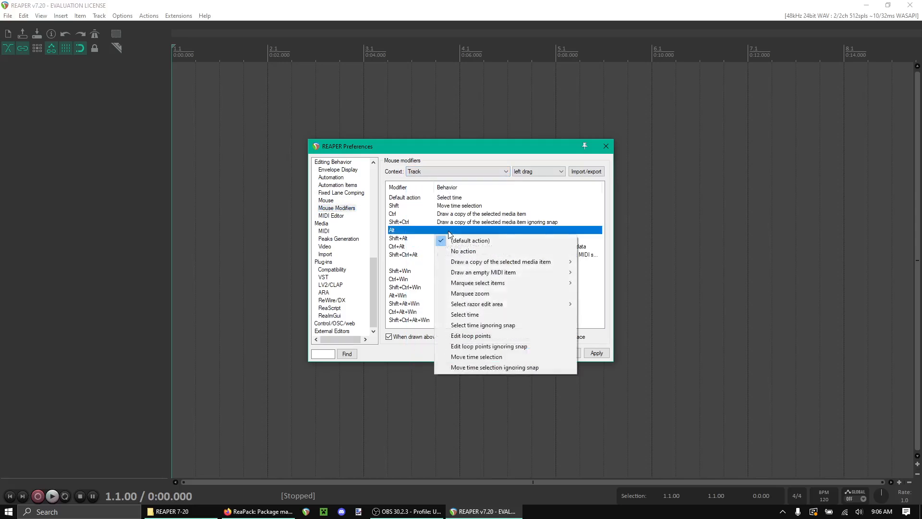
pyautogui.moveTo(537, 273)
pyautogui.click(602, 273)
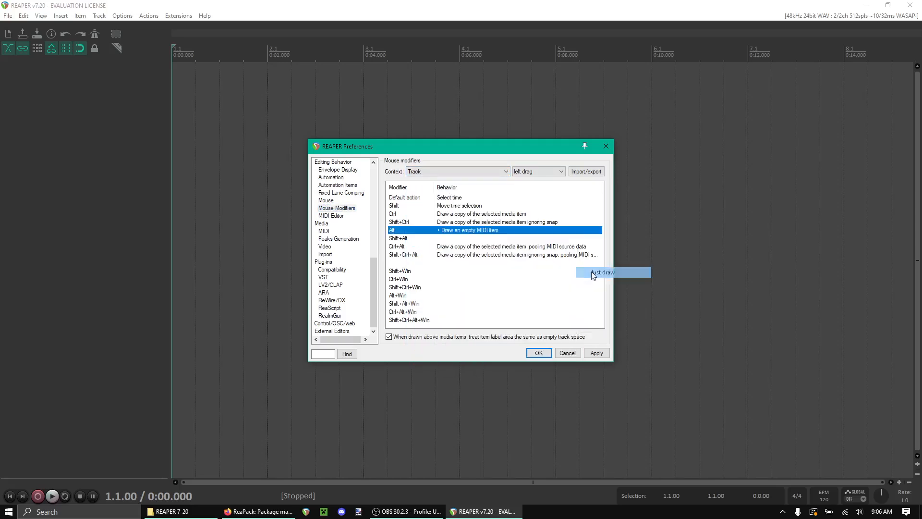
pyautogui.click(599, 354)
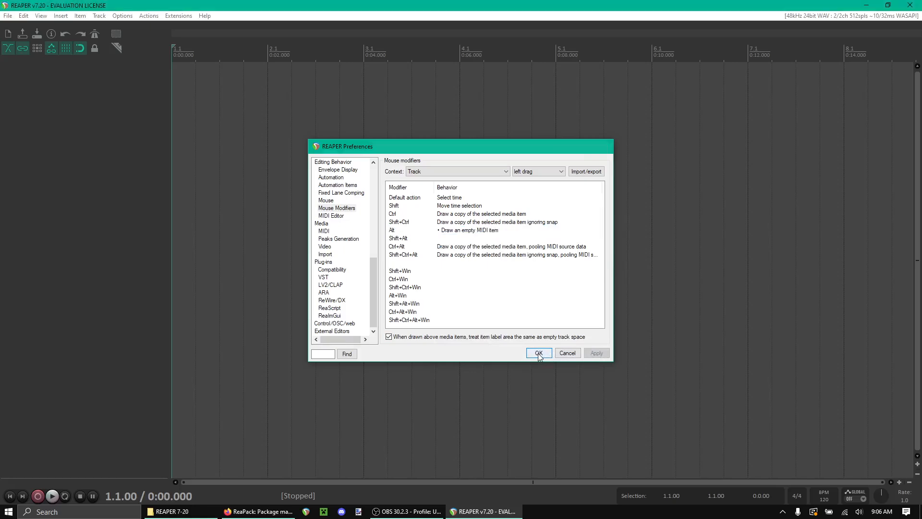
pyautogui.click(539, 354)
# Step: Add the starshine_Starmidi - UI.eel script as a button on the main toolbar
pyautogui.rightClick(148, 48)
pyautogui.click(162, 89)
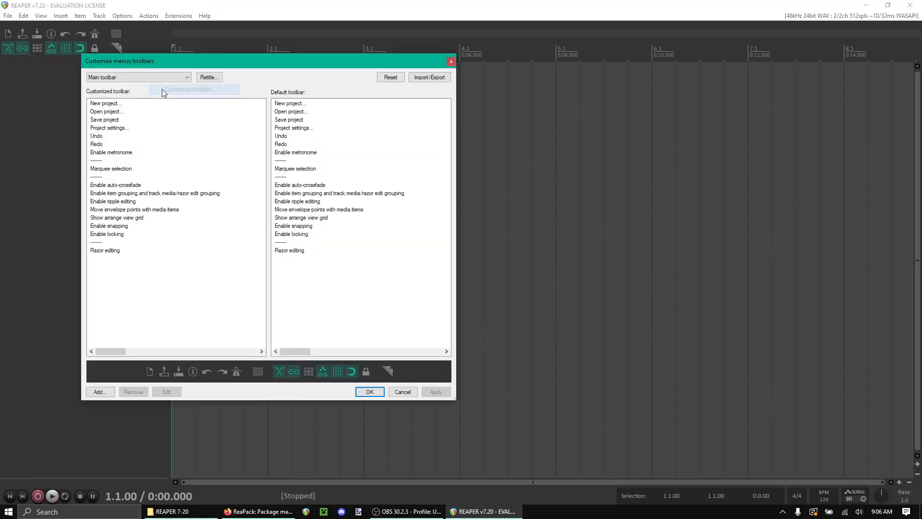
pyautogui.click(99, 392)
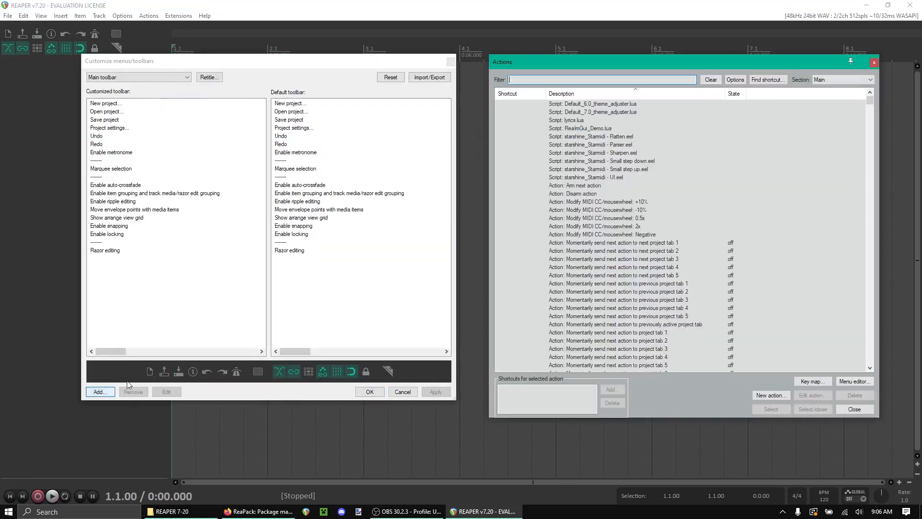
pyautogui.click(599, 179)
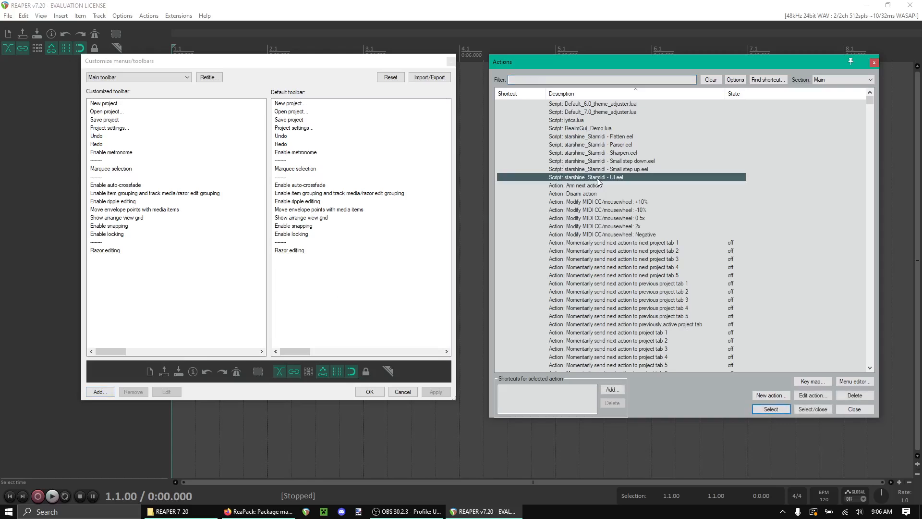
pyautogui.click(770, 411)
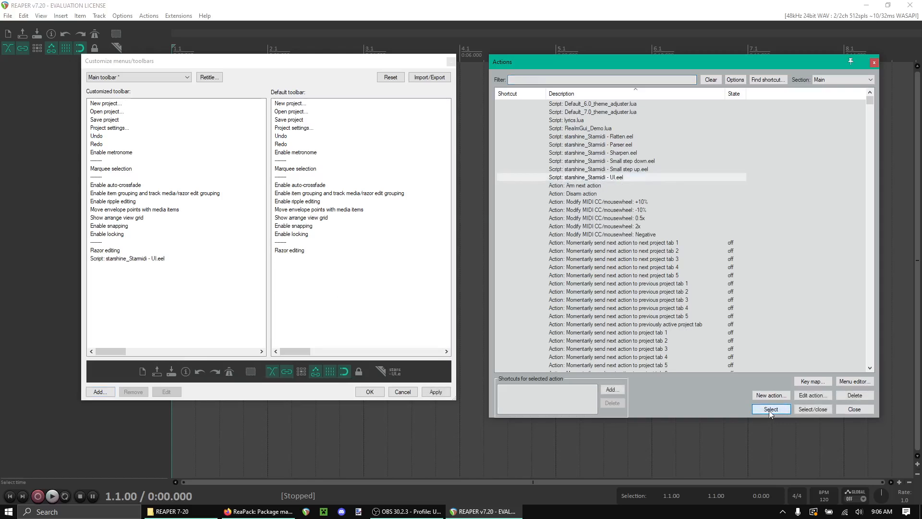
pyautogui.click(436, 392)
pyautogui.click(369, 392)
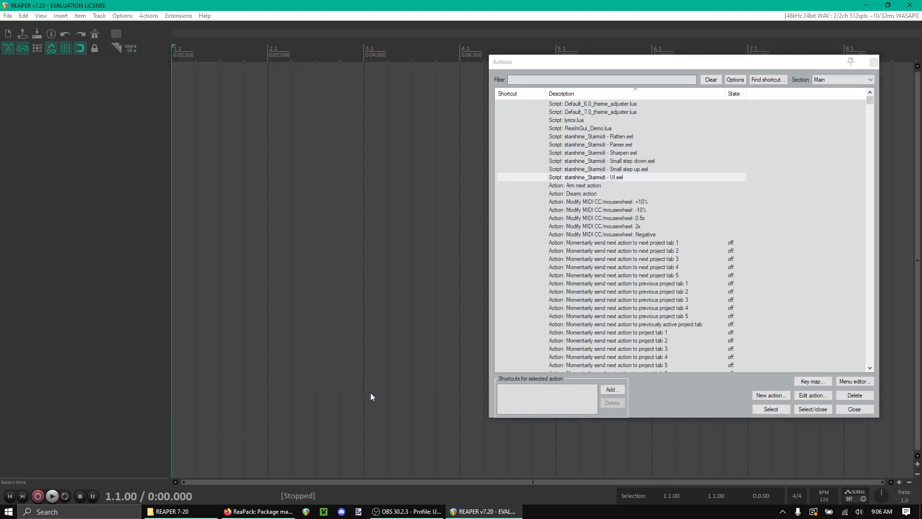
# Step: Insert a new track and enlarge its height
pyautogui.rightClick(97, 144)
pyautogui.click(102, 144)
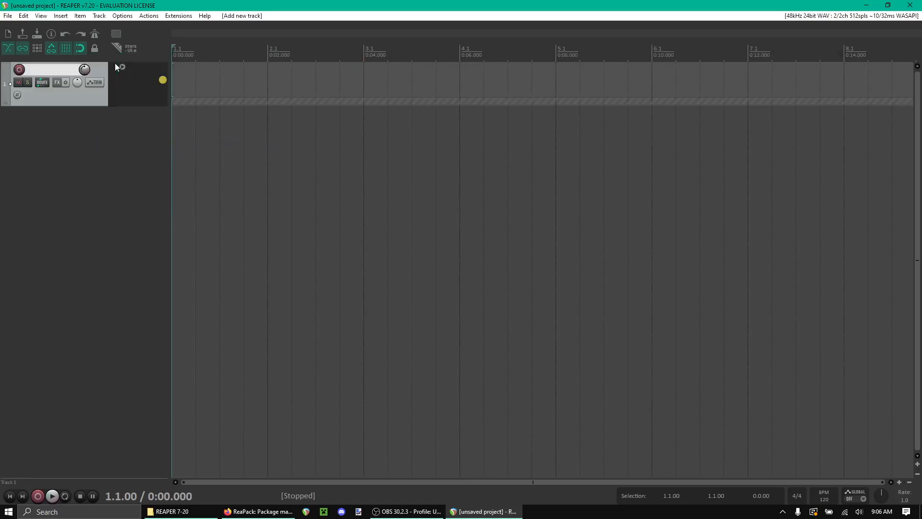
pyautogui.moveTo(97, 104); pyautogui.dragTo(98, 140)
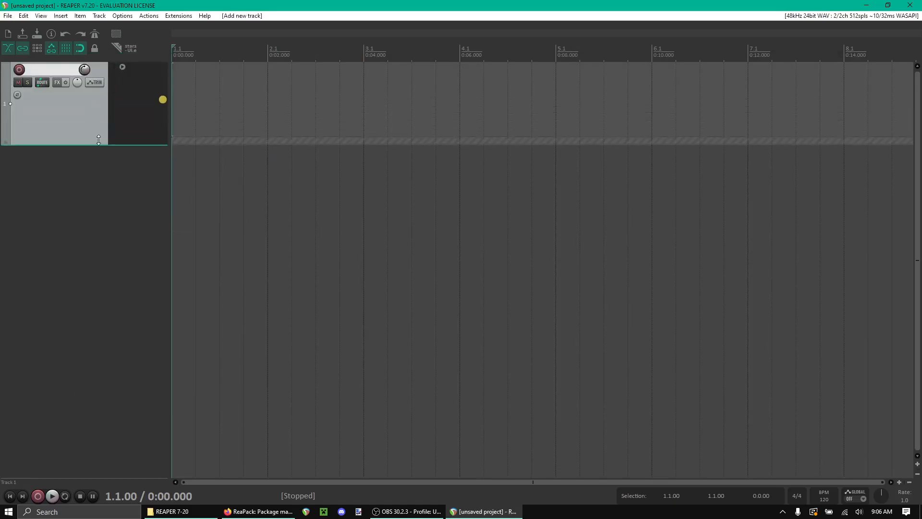
# Step: Give the Starmidi UI toolbar button a star icon found by filtering icons for "star"
pyautogui.rightClick(148, 48)
pyautogui.click(171, 90)
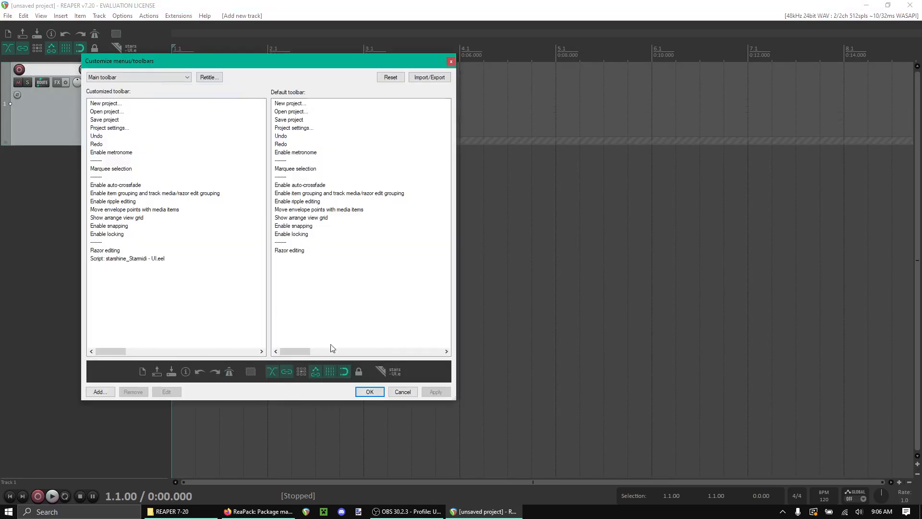
pyautogui.click(396, 367)
pyautogui.write('star')
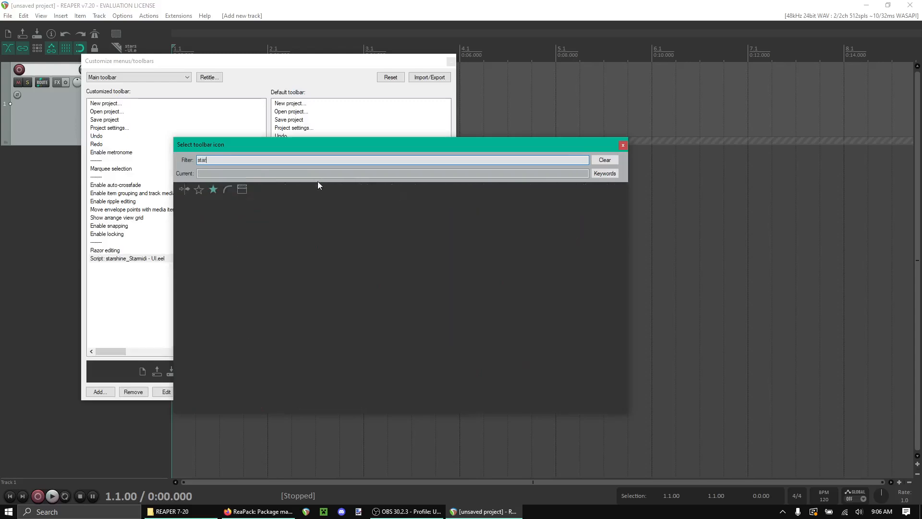
pyautogui.click(195, 189)
pyautogui.click(623, 145)
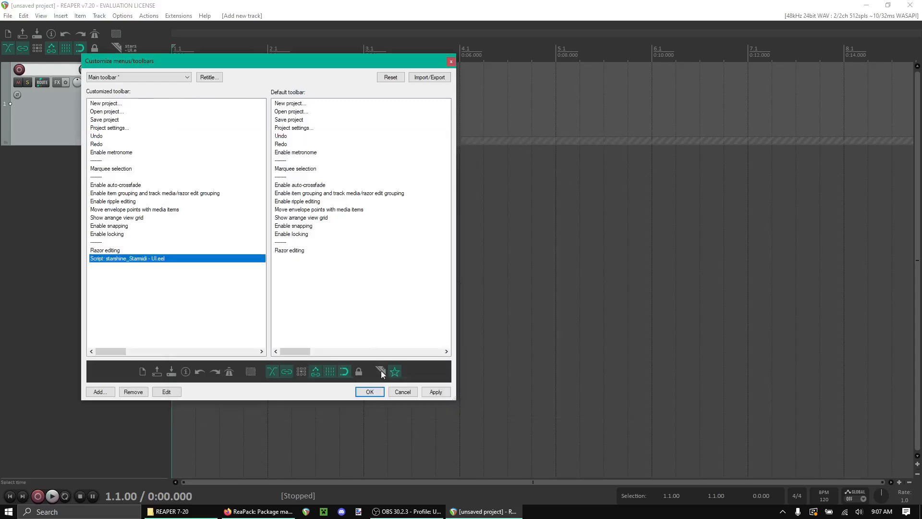
pyautogui.click(370, 391)
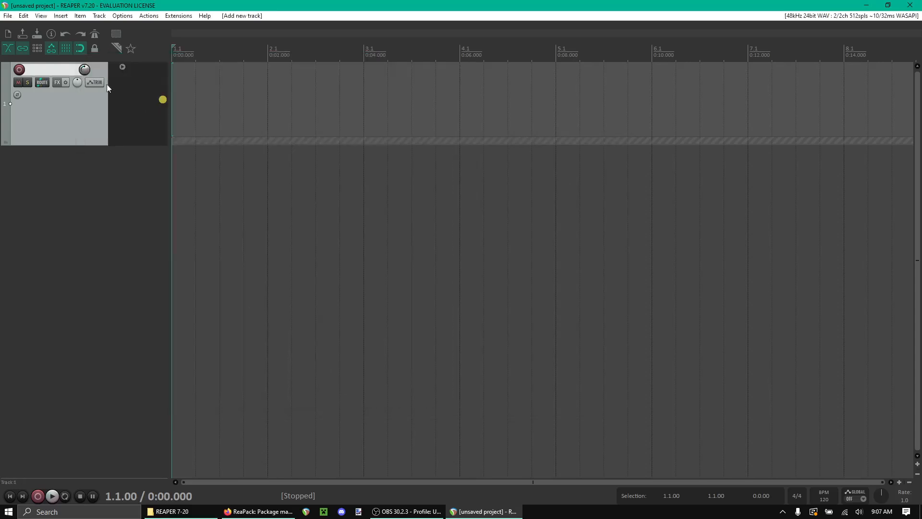
# Step: Launch the Starmidi Scale Selector and set Mode to 3 and # of Track Lanes to 22
pyautogui.click(131, 48)
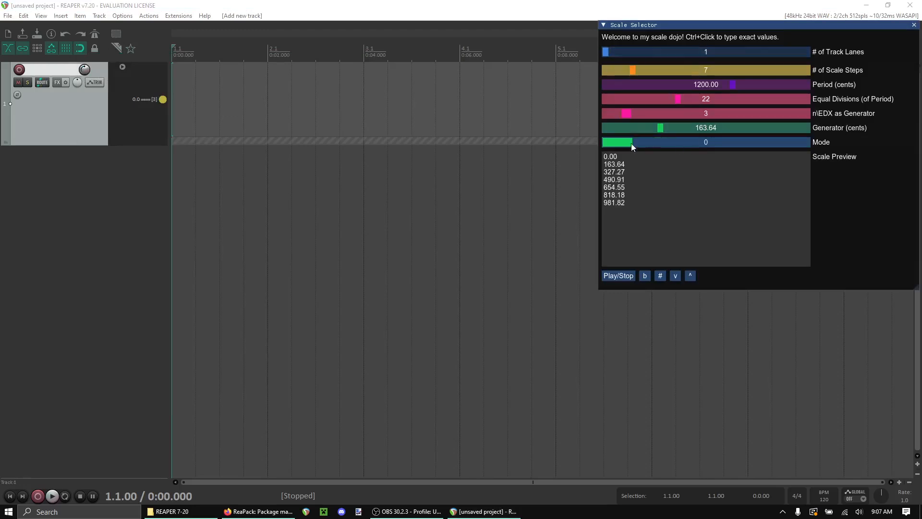
pyautogui.click(710, 144)
pyautogui.moveTo(601, 51); pyautogui.dragTo(684, 53)
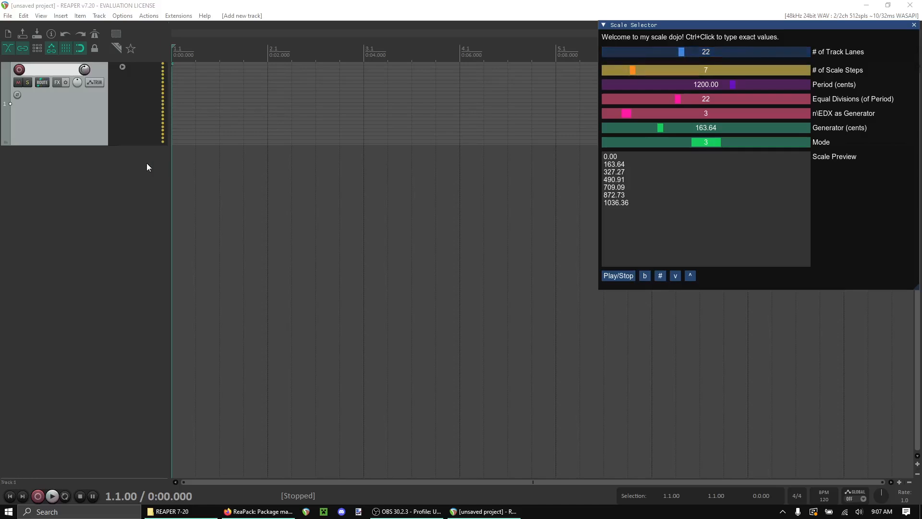
# Step: Enlarge the track and draw an ascending staircase of short MIDI items from lane 0.0 [3] up to lane 0.0 [4]
pyautogui.moveTo(87, 146); pyautogui.dragTo(69, 380)
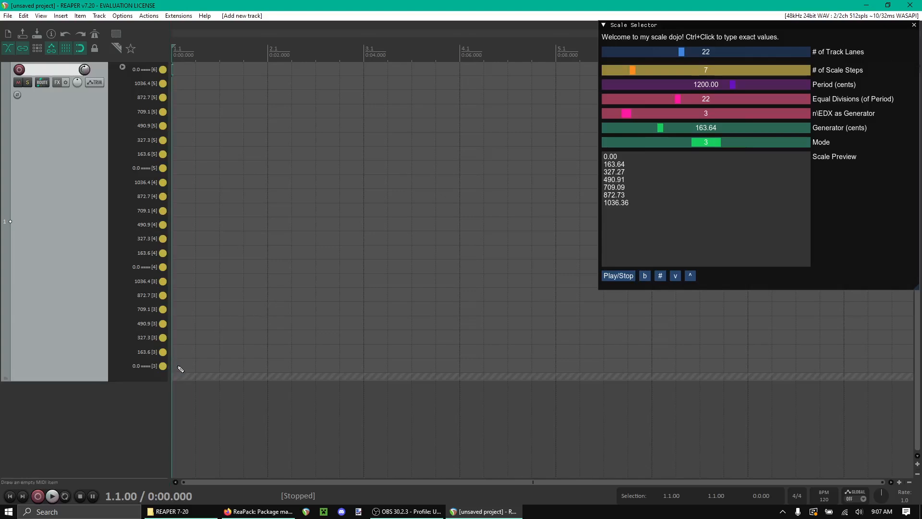
pyautogui.moveTo(181, 368)
pyautogui.mouseDown()
pyautogui.moveTo(263, 368)
pyautogui.moveTo(207, 361)
pyautogui.mouseUp()
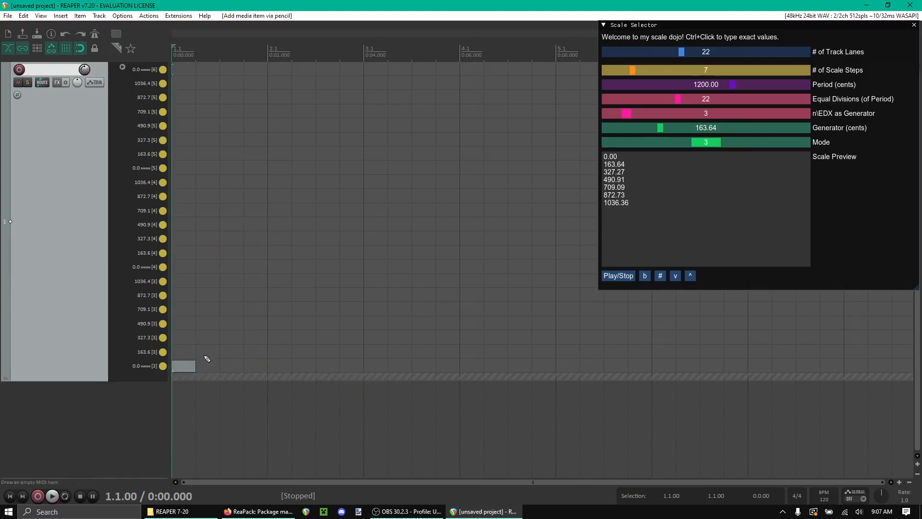
pyautogui.click(209, 352)
pyautogui.click(228, 339)
pyautogui.click(255, 324)
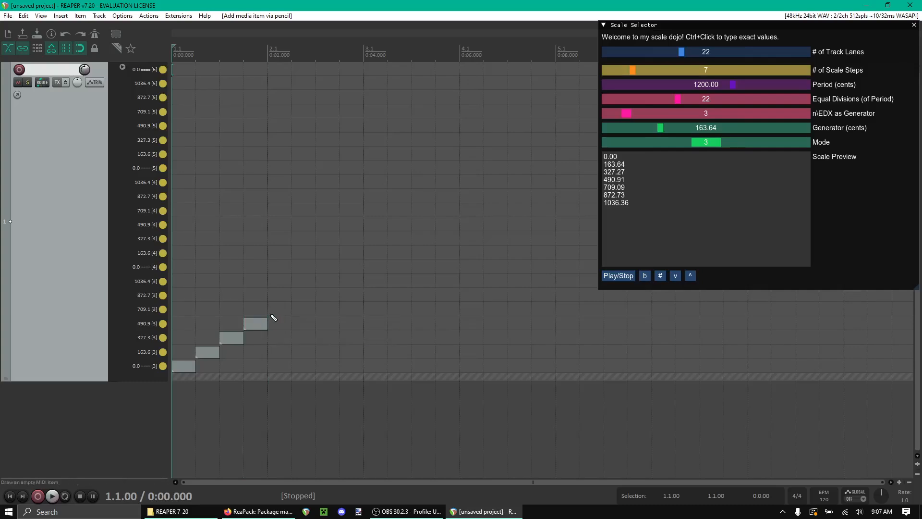
pyautogui.click(284, 310)
pyautogui.click(305, 295)
pyautogui.click(331, 282)
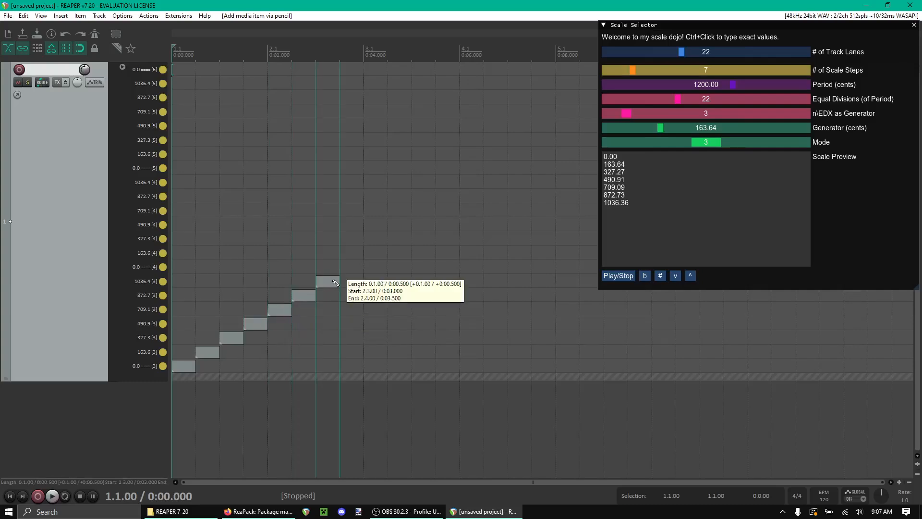
pyautogui.click(351, 267)
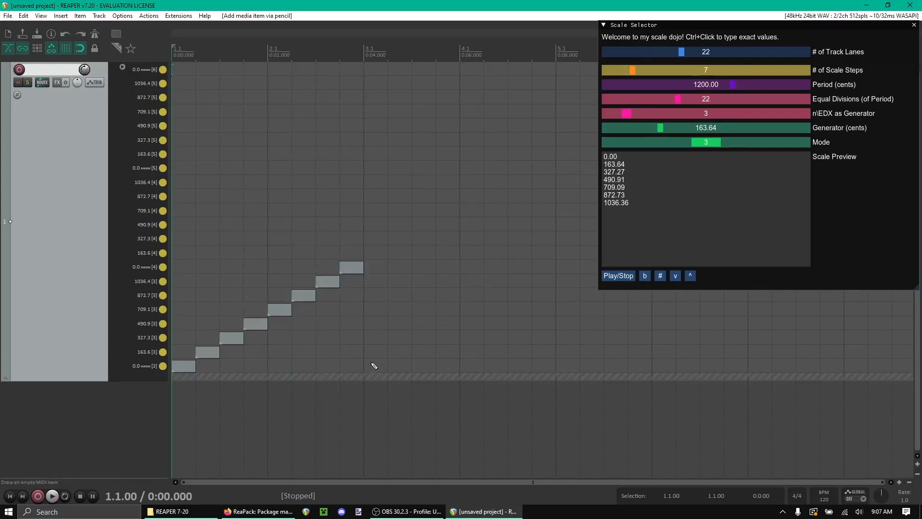
# Step: Draw a one-bar MIDI item in lane 0.0 [3] at bar 3 and copy it to the 327.3, 709.1 and 1036.4 lanes
pyautogui.moveTo(370, 368)
pyautogui.mouseDown()
pyautogui.moveTo(528, 367)
pyautogui.moveTo(465, 366)
pyautogui.mouseUp()
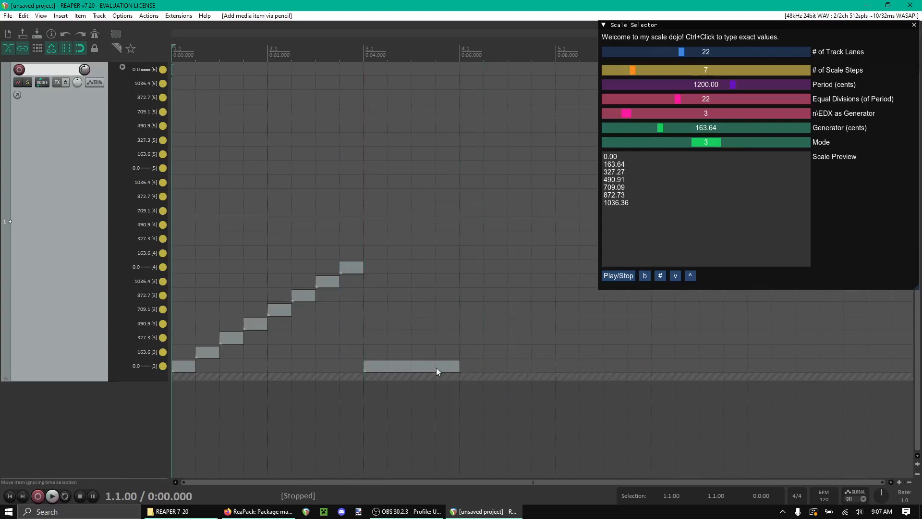
pyautogui.click(436, 367)
pyautogui.moveTo(403, 355); pyautogui.dragTo(399, 284)
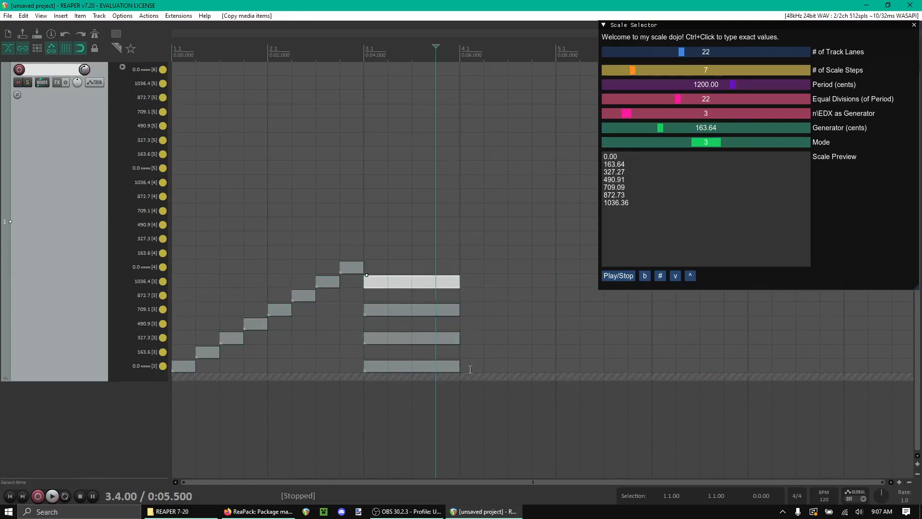
# Step: Add short MIDI items at bar 4 on the same four lanes after the long chord
pyautogui.moveTo(471, 369); pyautogui.dragTo(494, 287)
pyautogui.moveTo(556, 284); pyautogui.dragTo(487, 284)
# Step: Apply a sharp to the short chord items and toggle playback from the Scale Selector
pyautogui.click(657, 276)
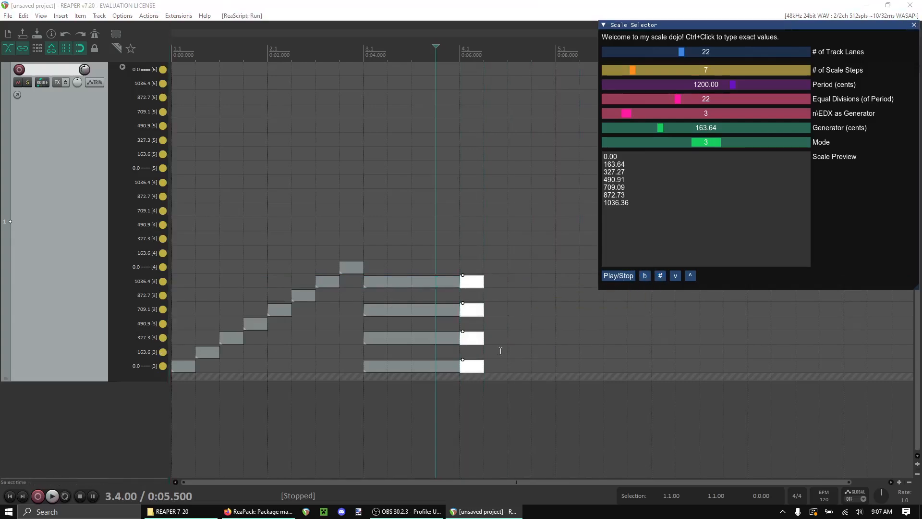
pyautogui.click(618, 276)
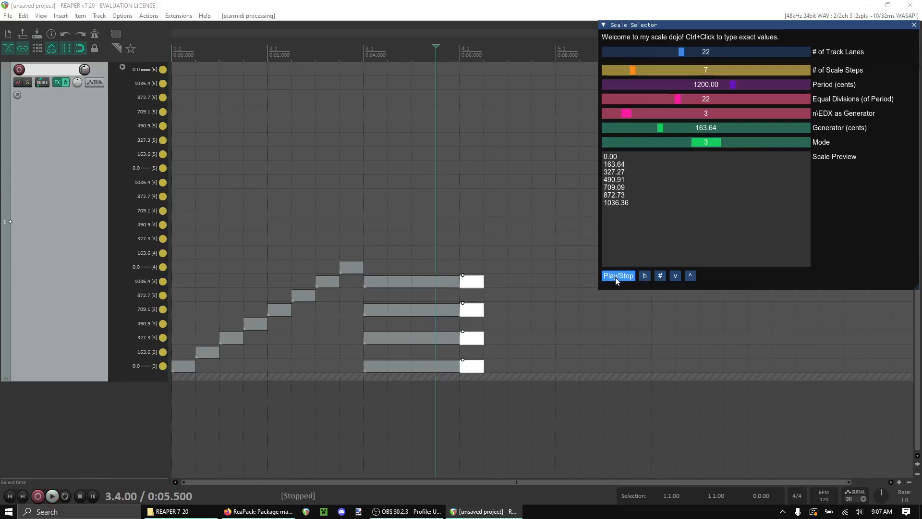
pyautogui.click(648, 279)
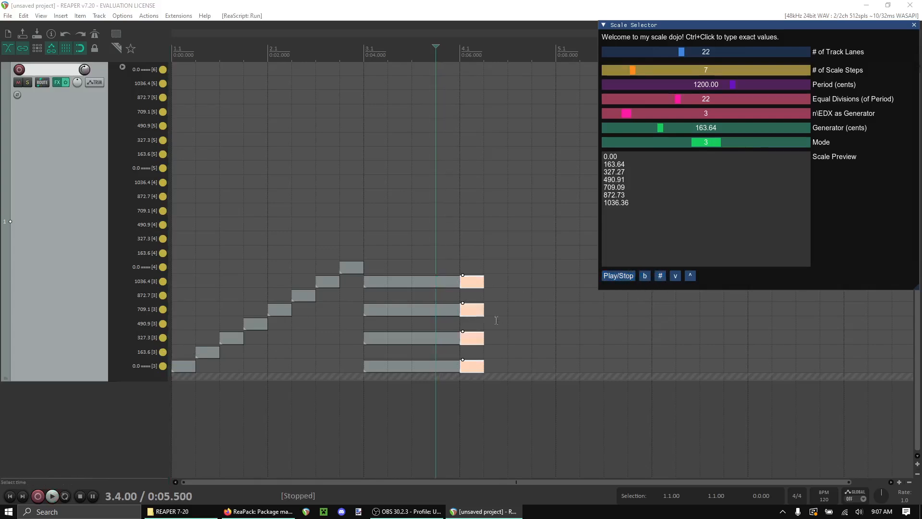
# Step: Enlarge the track and open the theme tweak/configuration window through the action list filtered for theme
pyautogui.moveTo(58, 380); pyautogui.dragTo(61, 441)
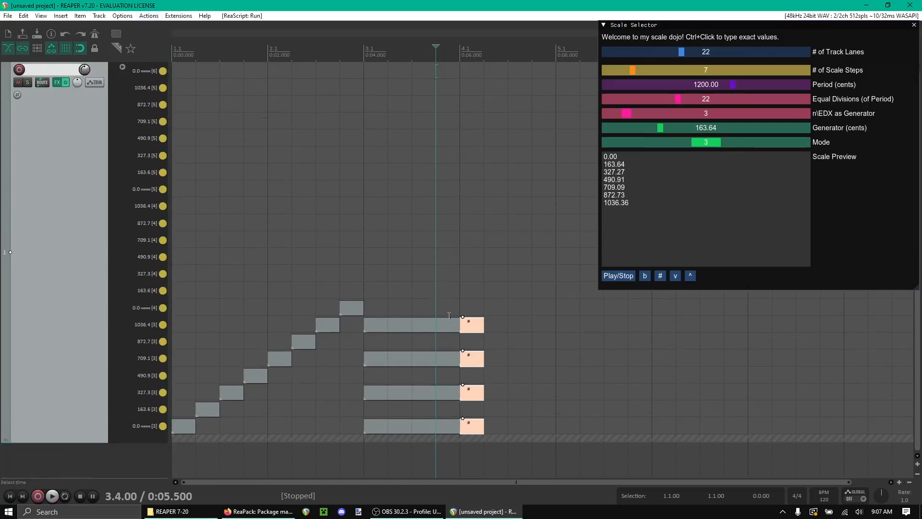
pyautogui.click(122, 16)
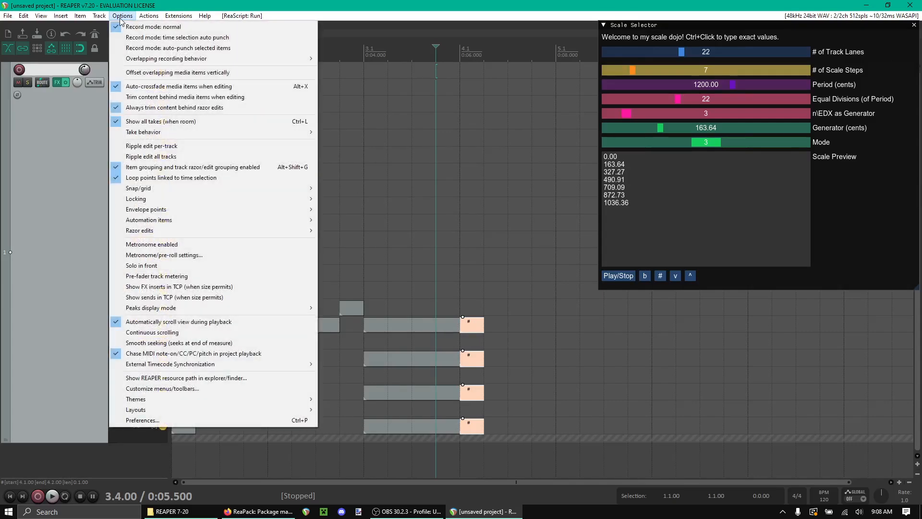
pyautogui.click(159, 26)
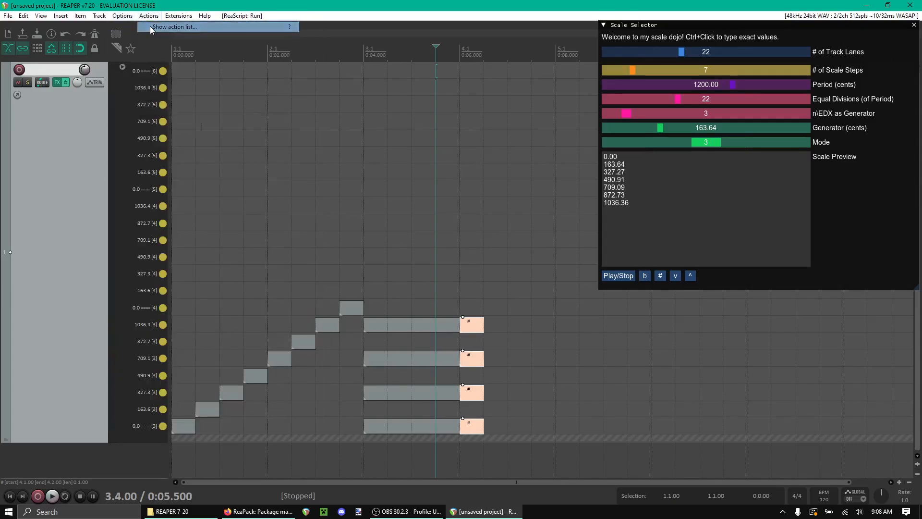
pyautogui.moveTo(584, 65); pyautogui.dragTo(358, 79)
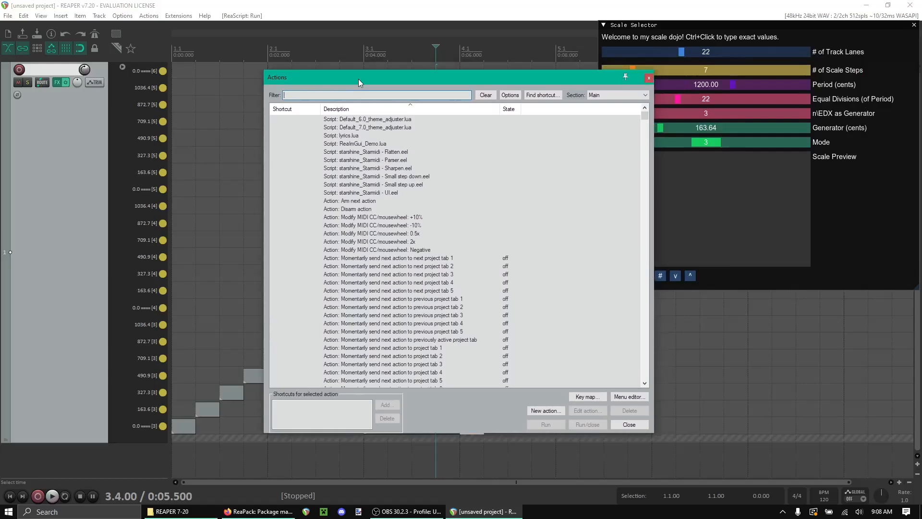
pyautogui.write('theme')
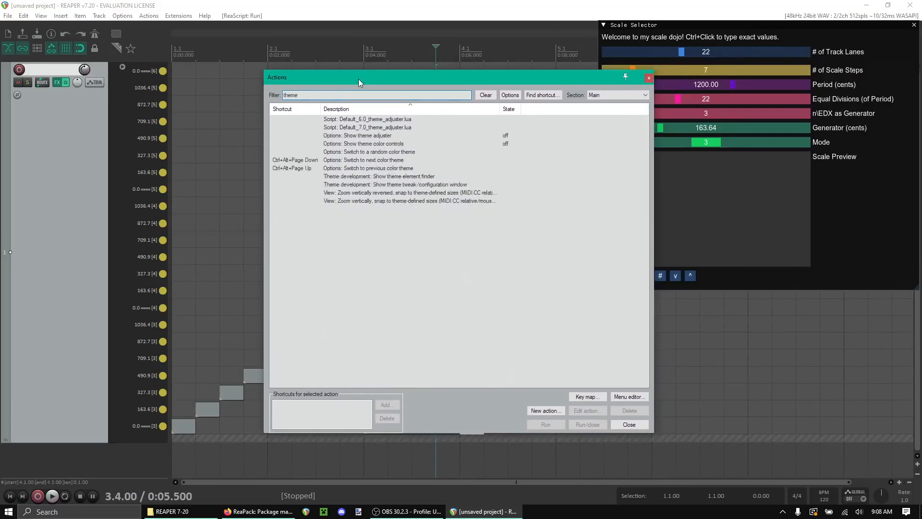
pyautogui.click(425, 193)
pyautogui.press('Up')
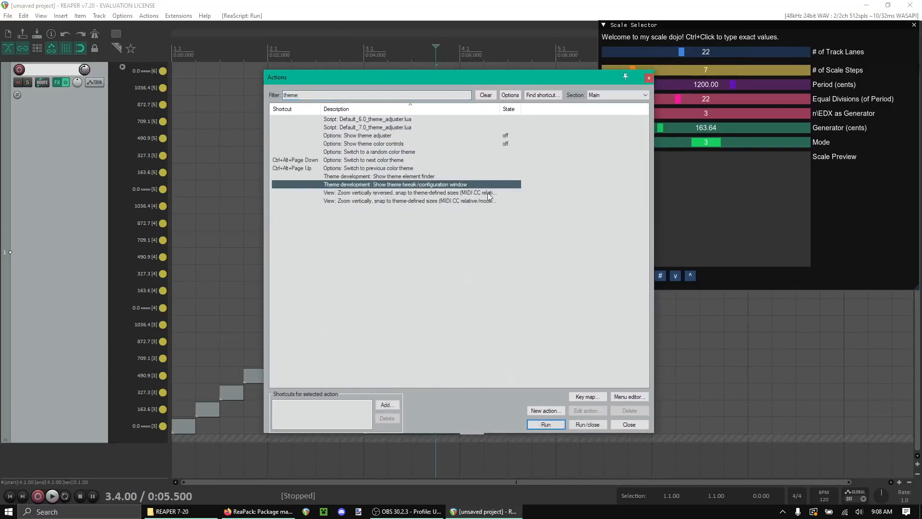
pyautogui.doubleClick(433, 187)
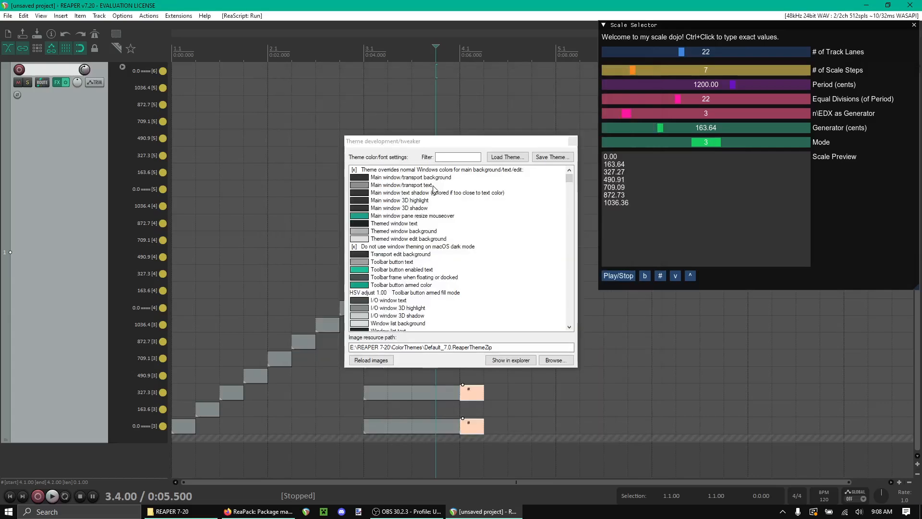
# Step: Set the Media item label font size to 11 in the theme tweaker and close the tweaker
pyautogui.click(453, 157)
pyautogui.write('font')
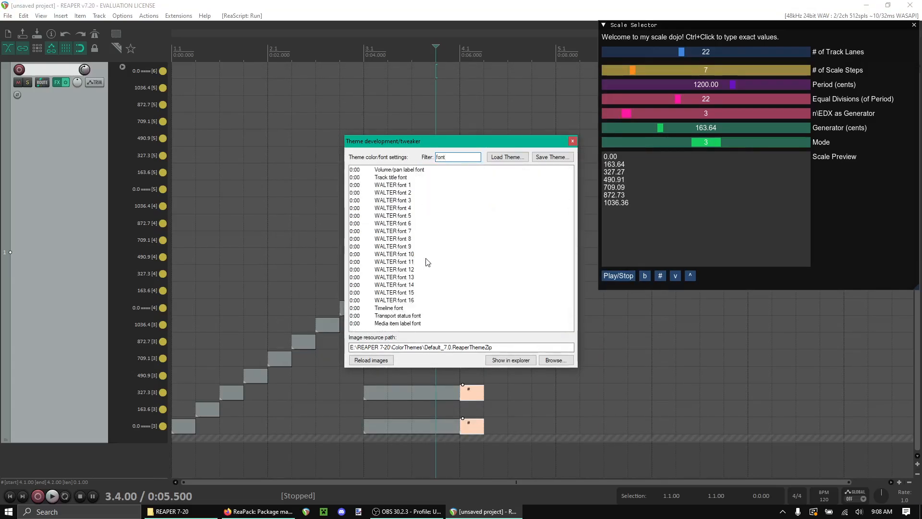
pyautogui.doubleClick(409, 324)
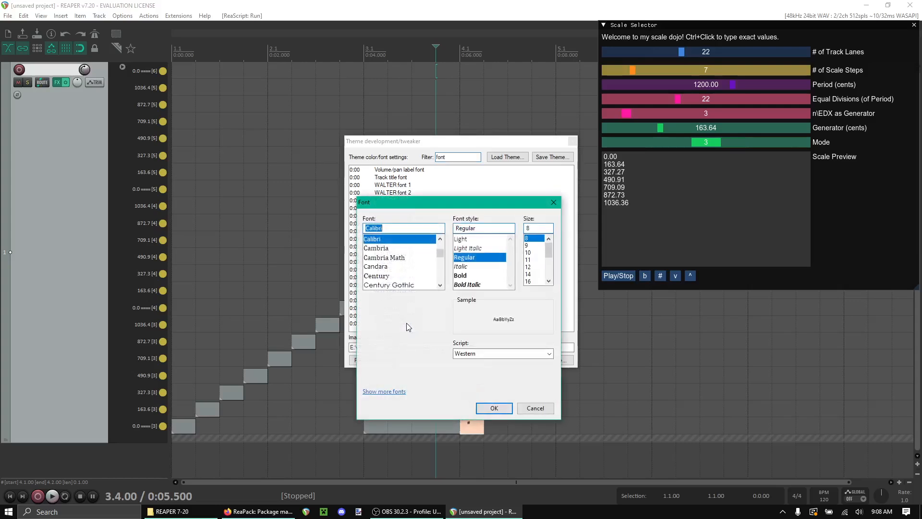
pyautogui.click(532, 260)
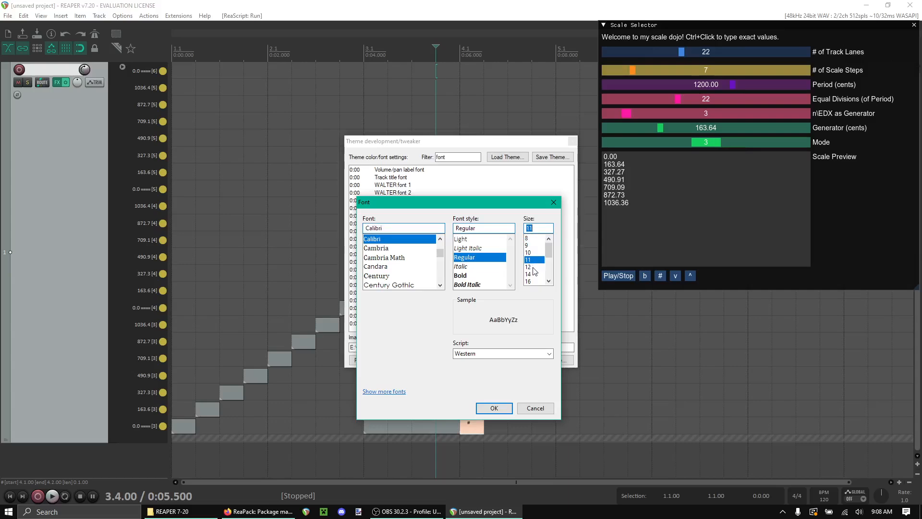
pyautogui.click(504, 406)
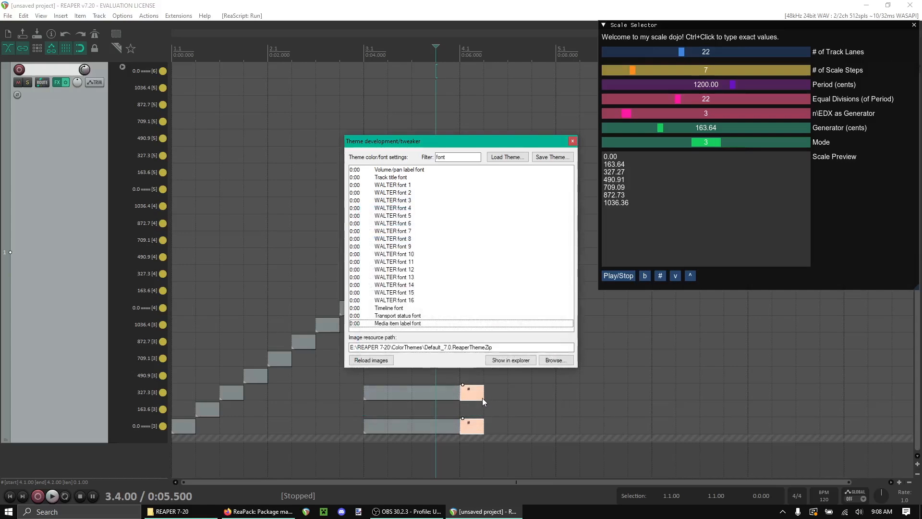
pyautogui.click(573, 142)
pyautogui.click(505, 349)
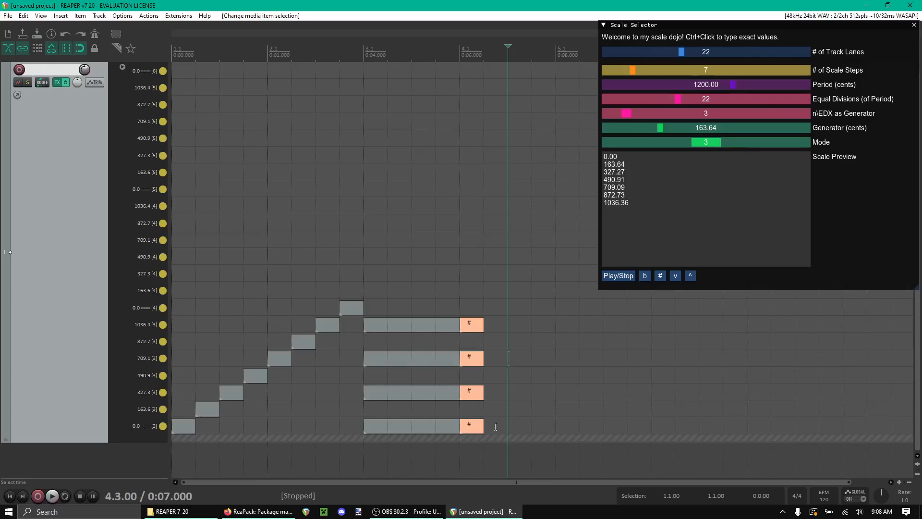
# Step: Copy the sharp chord items forward and raise the copies to double and triple sharps
pyautogui.moveTo(495, 427); pyautogui.dragTo(521, 328)
pyautogui.click(660, 275)
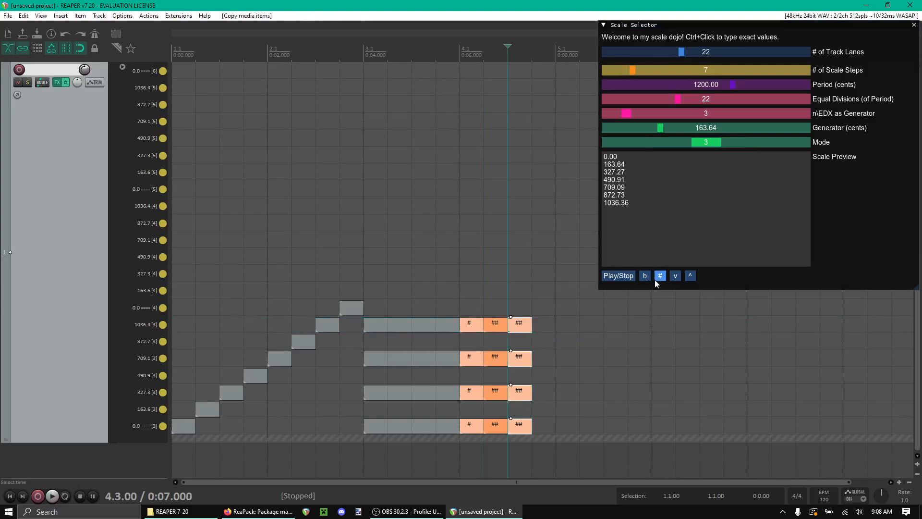
pyautogui.click(659, 278)
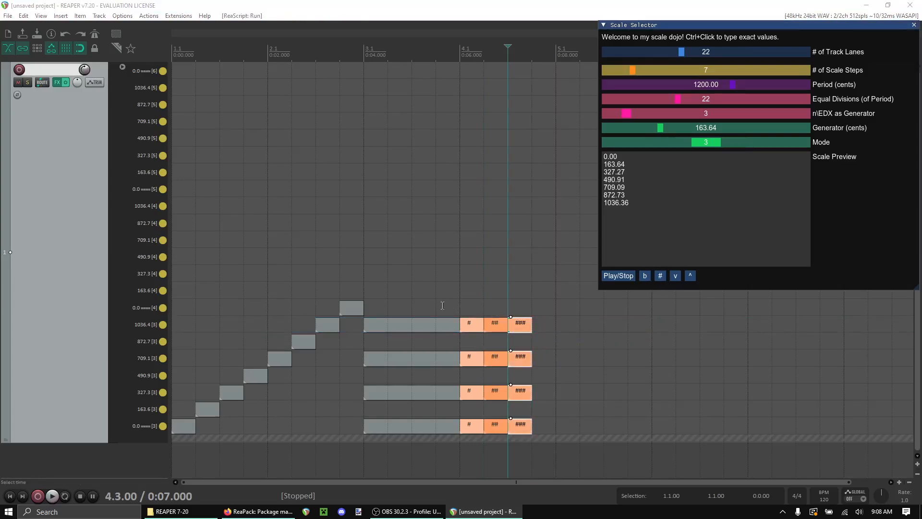
# Step: Keep copying the chord forward, turning the new copies into b, bb and bbb flats with the Scale Selector
pyautogui.moveTo(523, 327); pyautogui.dragTo(546, 326)
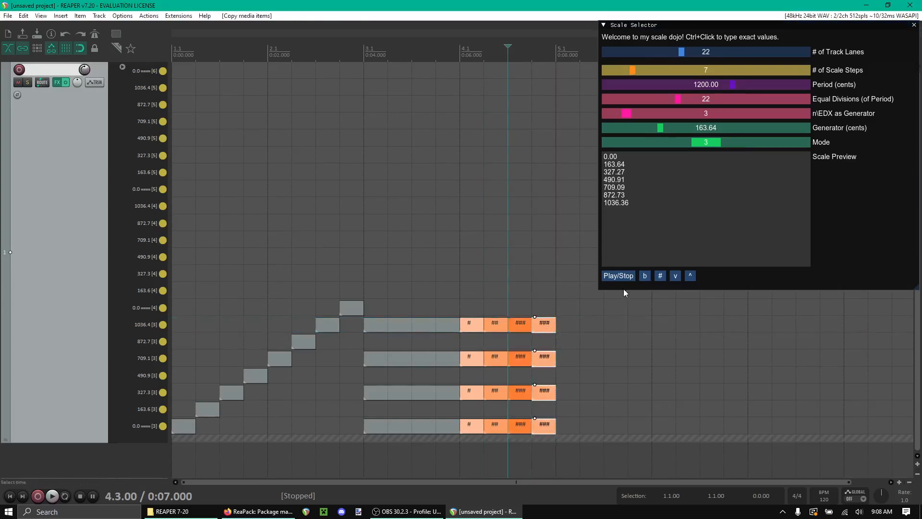
pyautogui.click(645, 277)
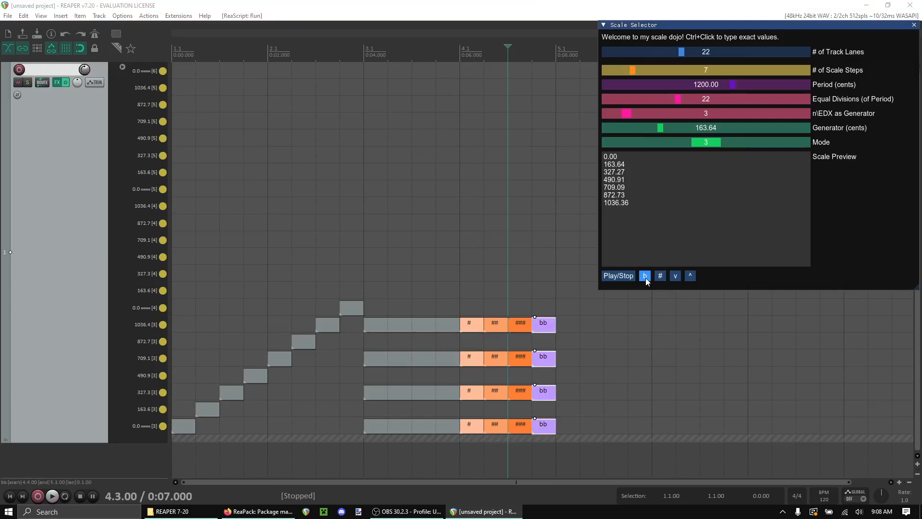
pyautogui.click(659, 276)
pyautogui.moveTo(542, 325); pyautogui.dragTo(567, 325)
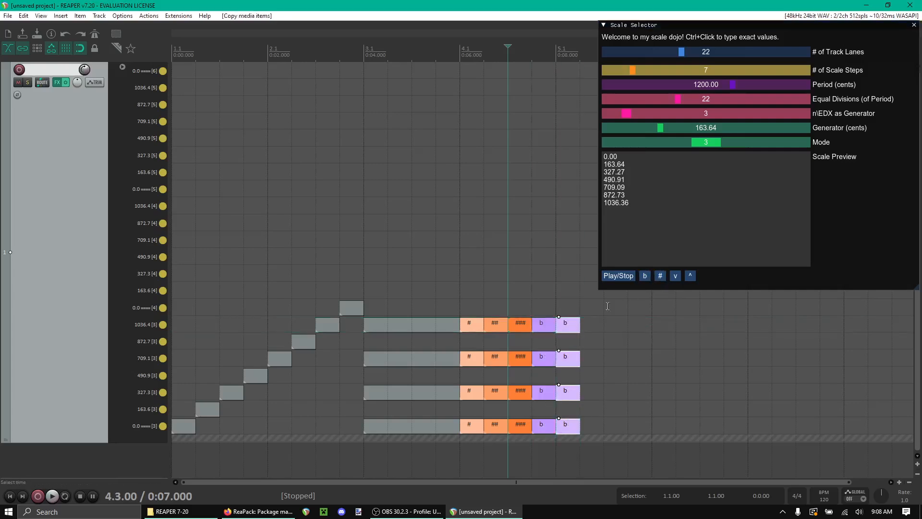
pyautogui.click(645, 280)
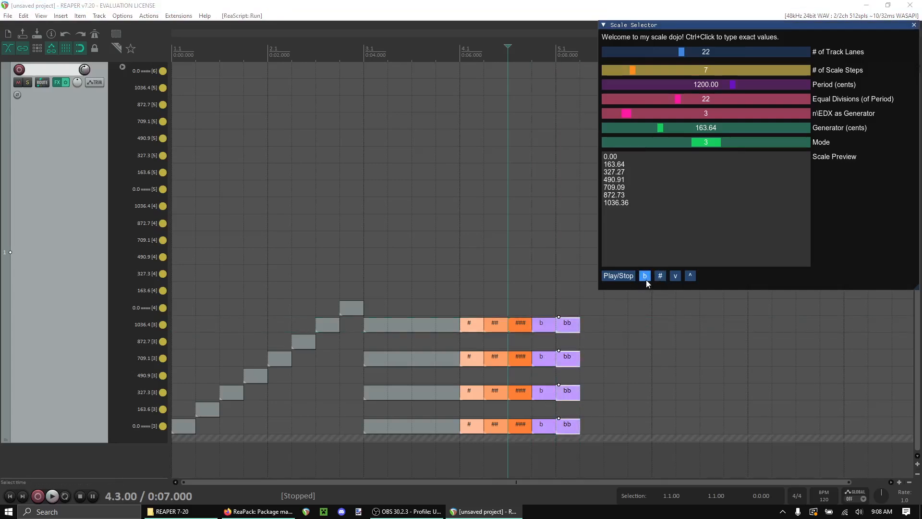
pyautogui.moveTo(570, 324); pyautogui.dragTo(595, 324)
pyautogui.click(646, 276)
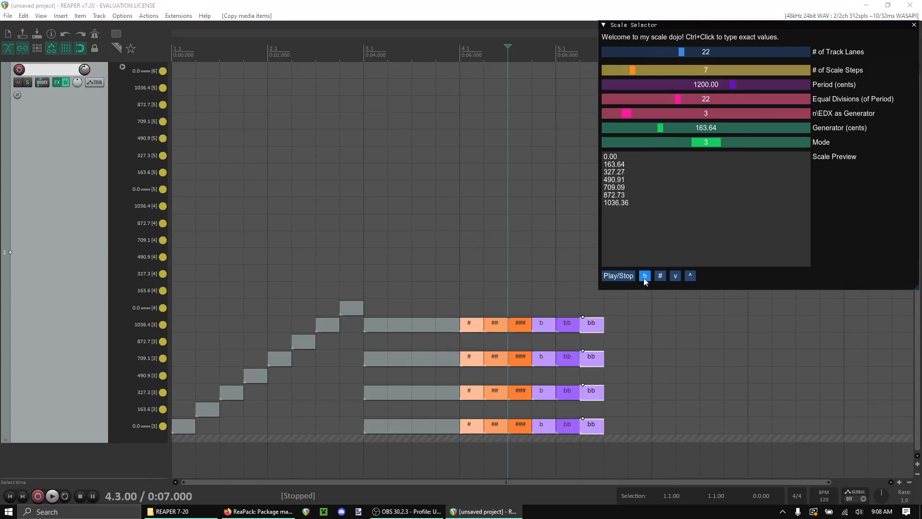
# Step: Add the Vital synth after starmidi on the track's FX chain and open up its filter cutoff
pyautogui.click(172, 273)
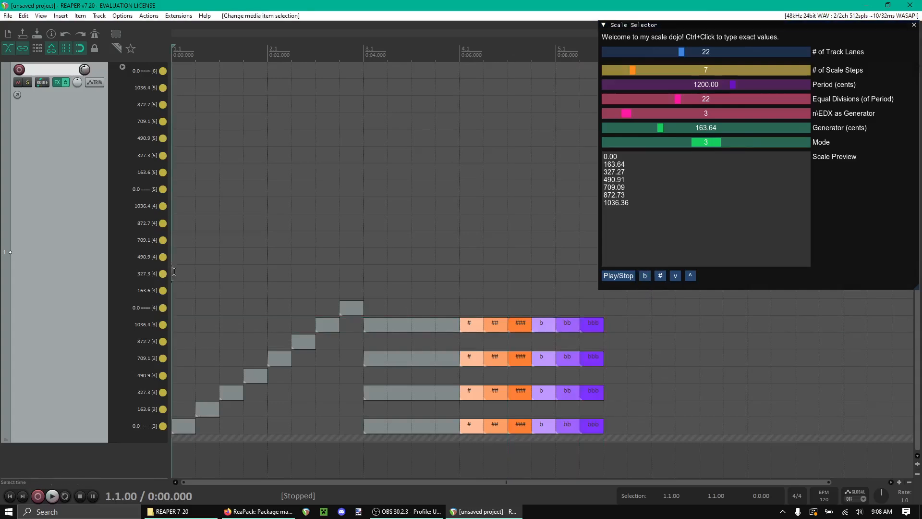
pyautogui.click(56, 82)
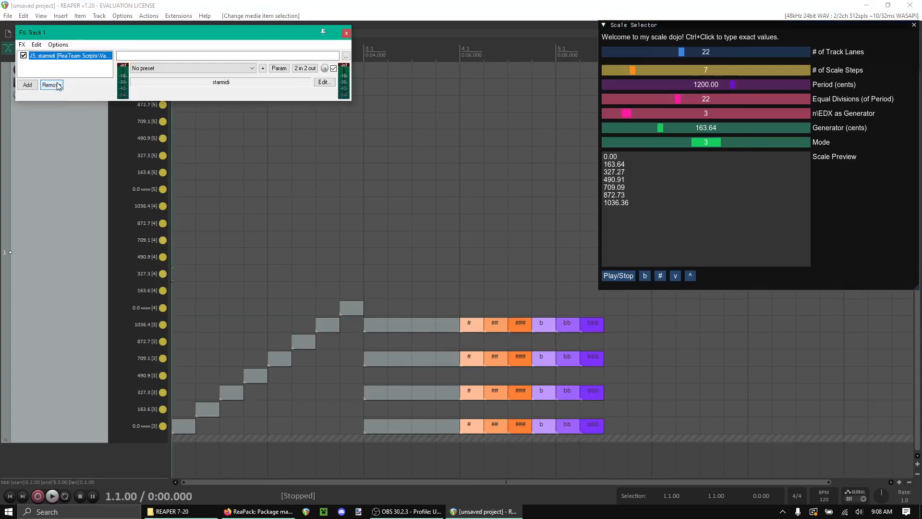
pyautogui.click(28, 85)
pyautogui.write('v')
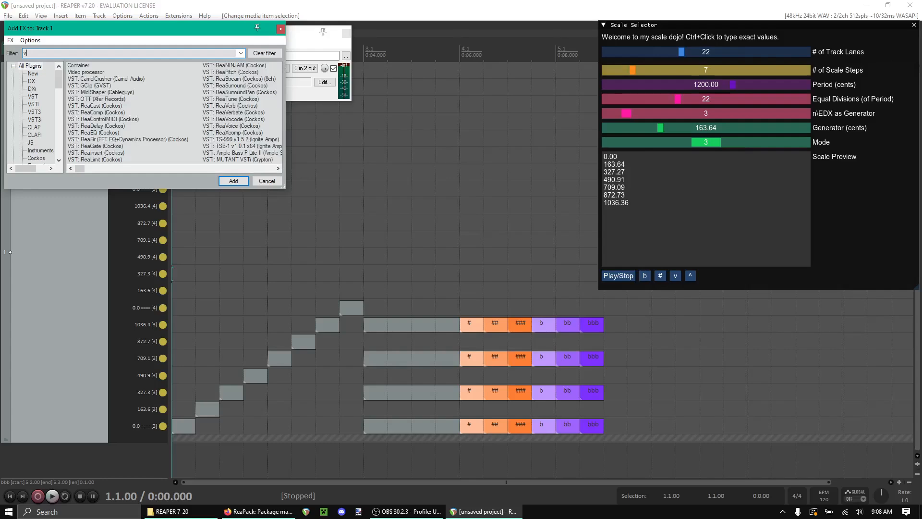
pyautogui.write('it')
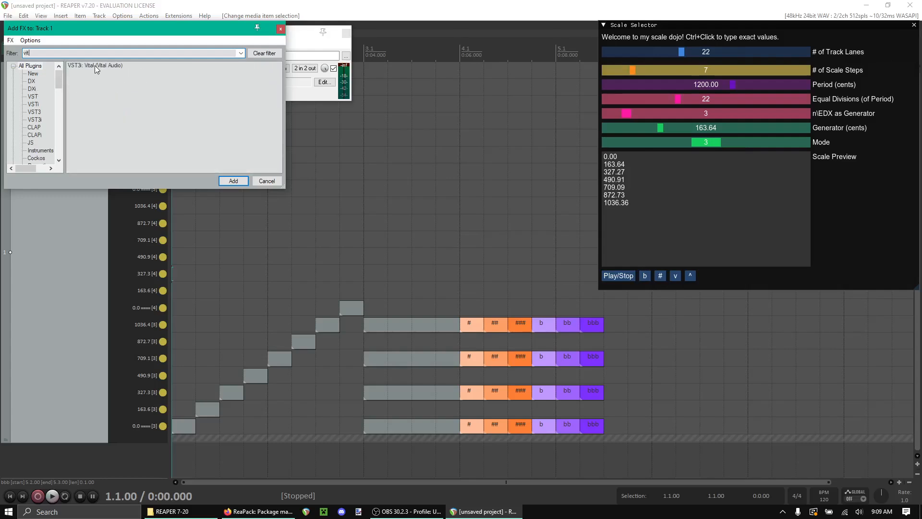
pyautogui.doubleClick(94, 65)
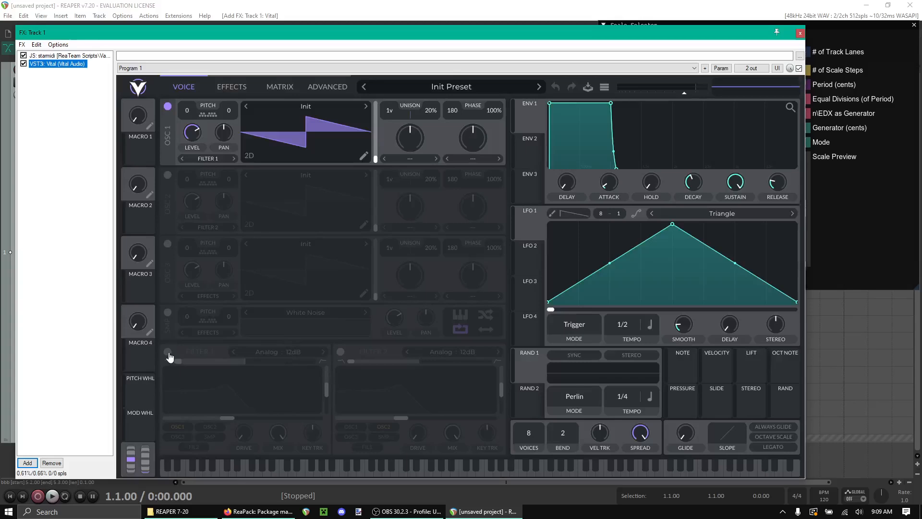
pyautogui.click(168, 353)
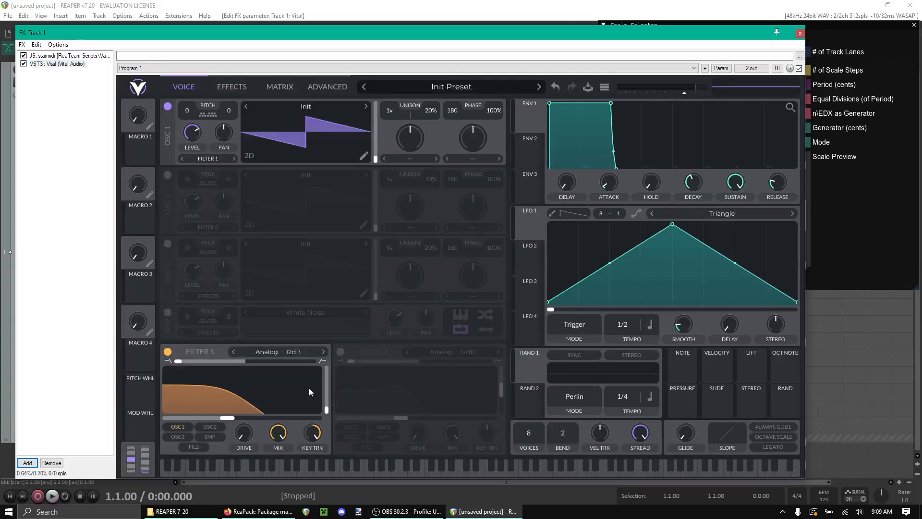
pyautogui.moveTo(227, 418); pyautogui.dragTo(272, 419)
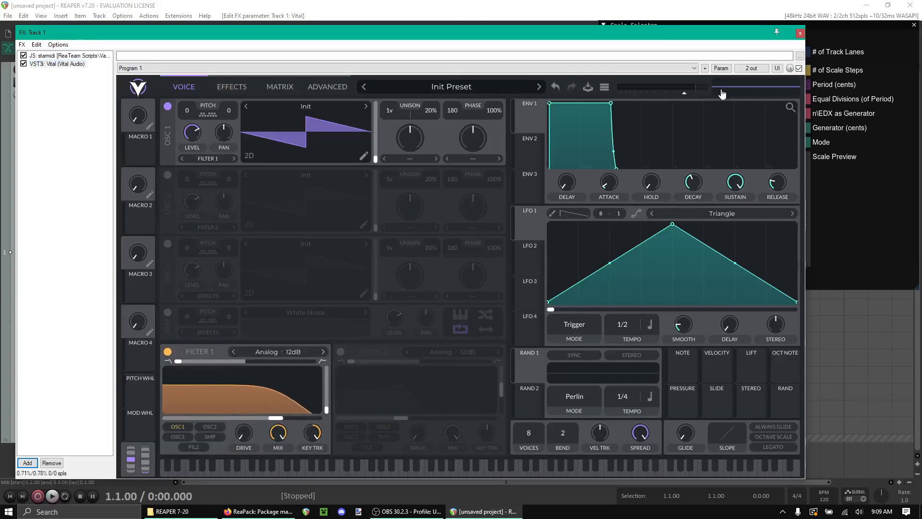
pyautogui.click(800, 33)
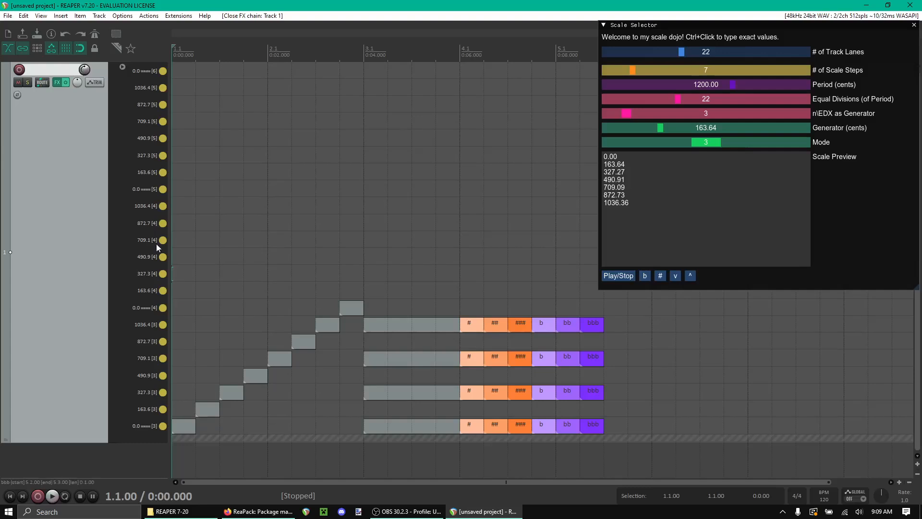
# Step: Play the arrangement from the Scale Selector and stop it again
pyautogui.click(629, 278)
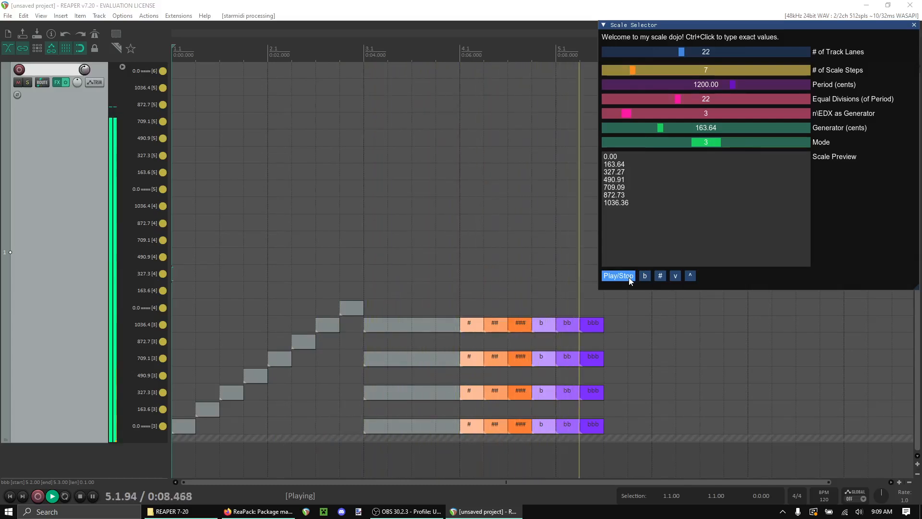
pyautogui.click(629, 278)
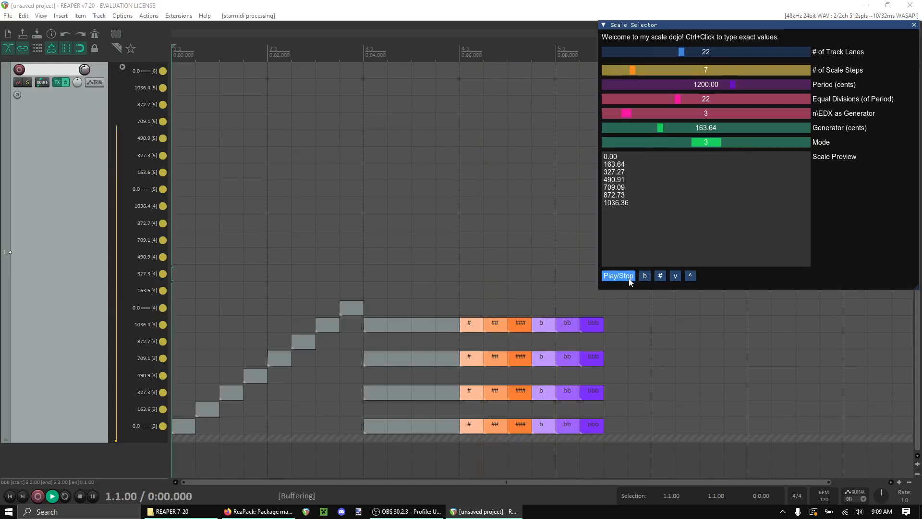
pyautogui.click(630, 278)
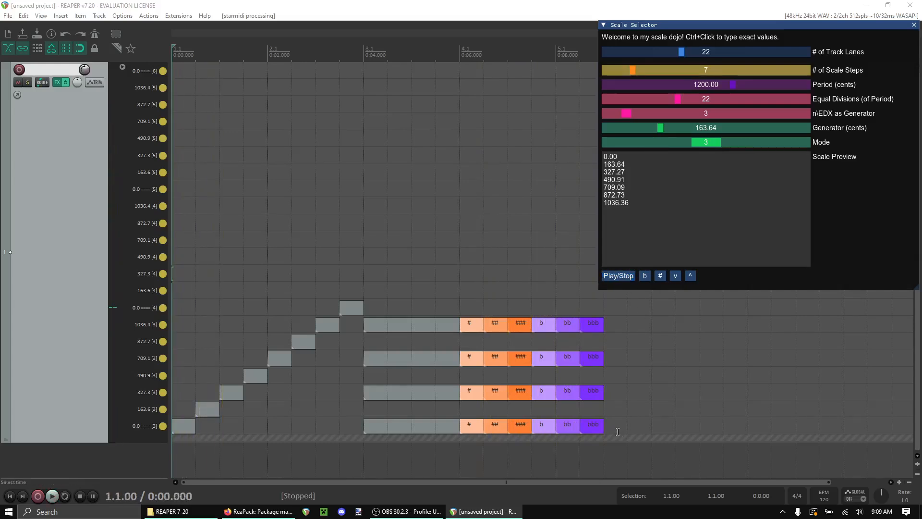
# Step: Select all the MIDI items, move them up so the lowest sits on lane 0.0 [4], and play
pyautogui.moveTo(620, 434); pyautogui.dragTo(188, 279)
pyautogui.moveTo(188, 429); pyautogui.dragTo(189, 311)
pyautogui.click(619, 277)
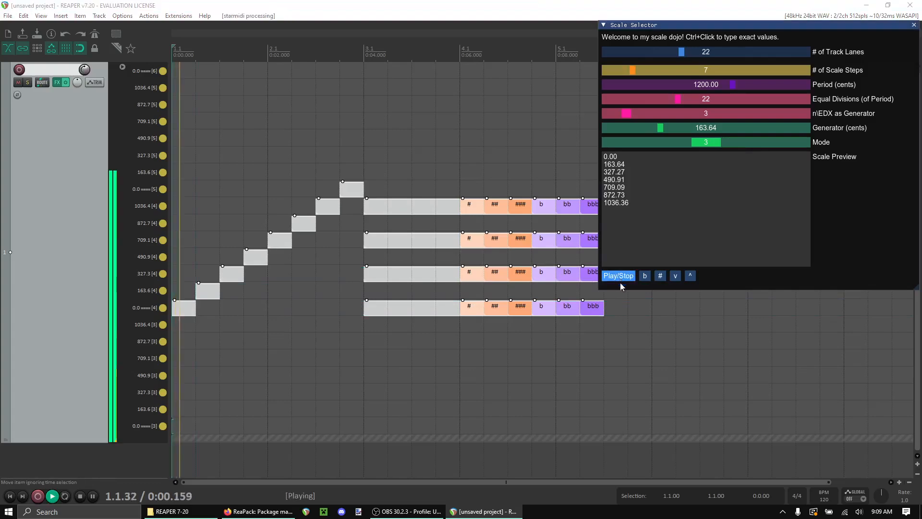